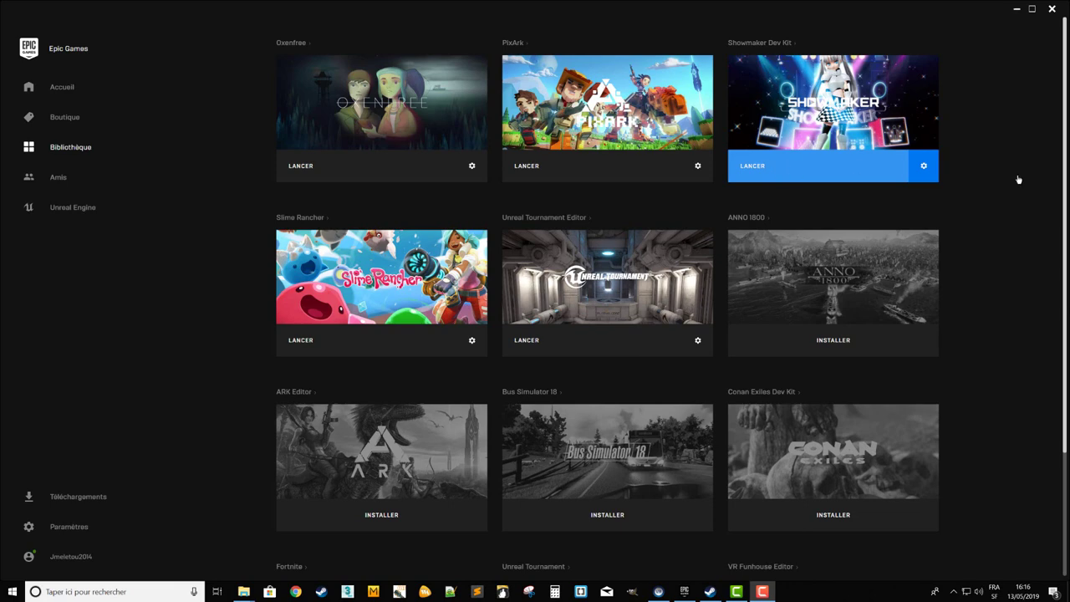
Launch the Showmaker Dev Kit from the Epic Games Launcher library.
click(778, 171)
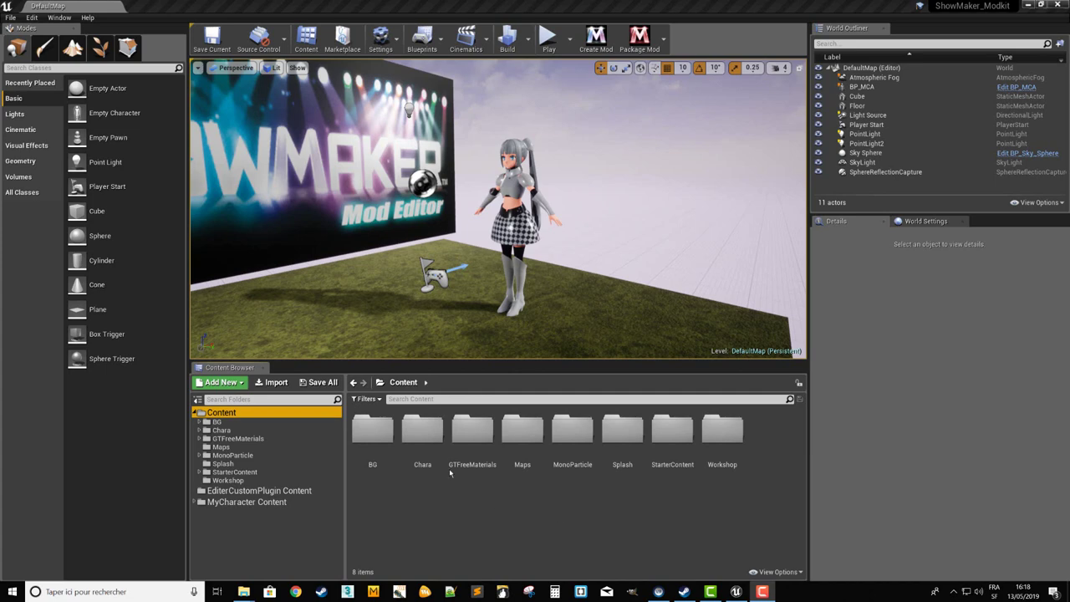
Start a new Background01-type mod and enter the name Mod_Background0.
click(597, 37)
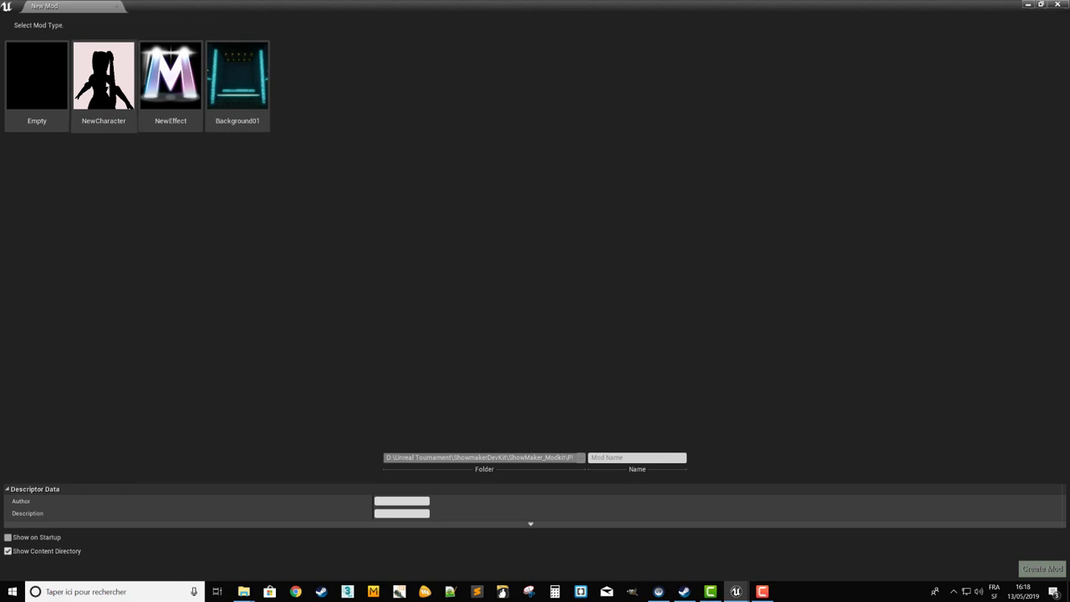
click(241, 86)
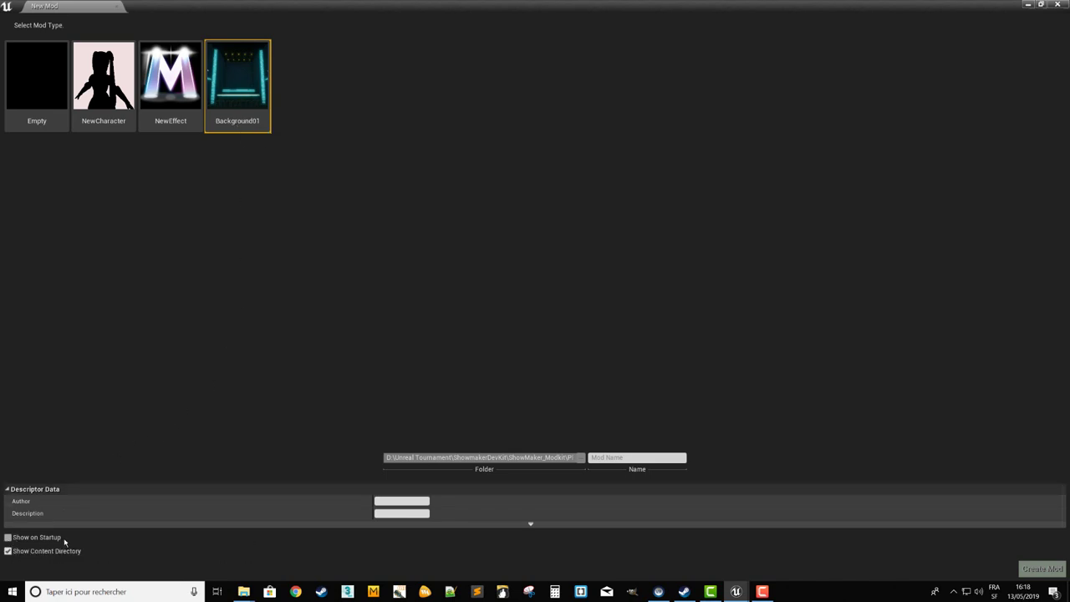
click(611, 457)
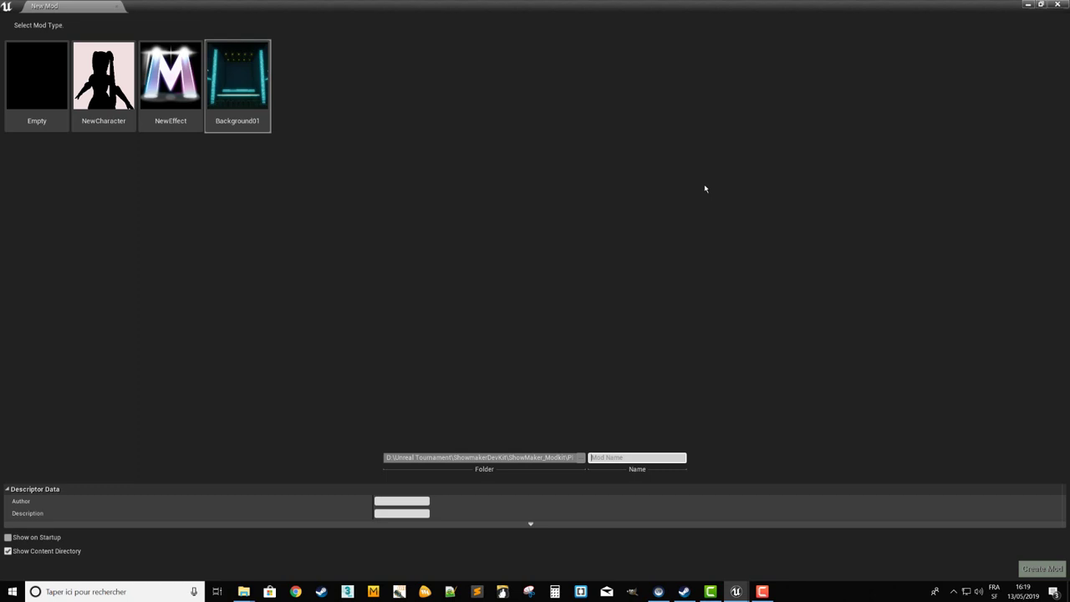
text(Mod_)
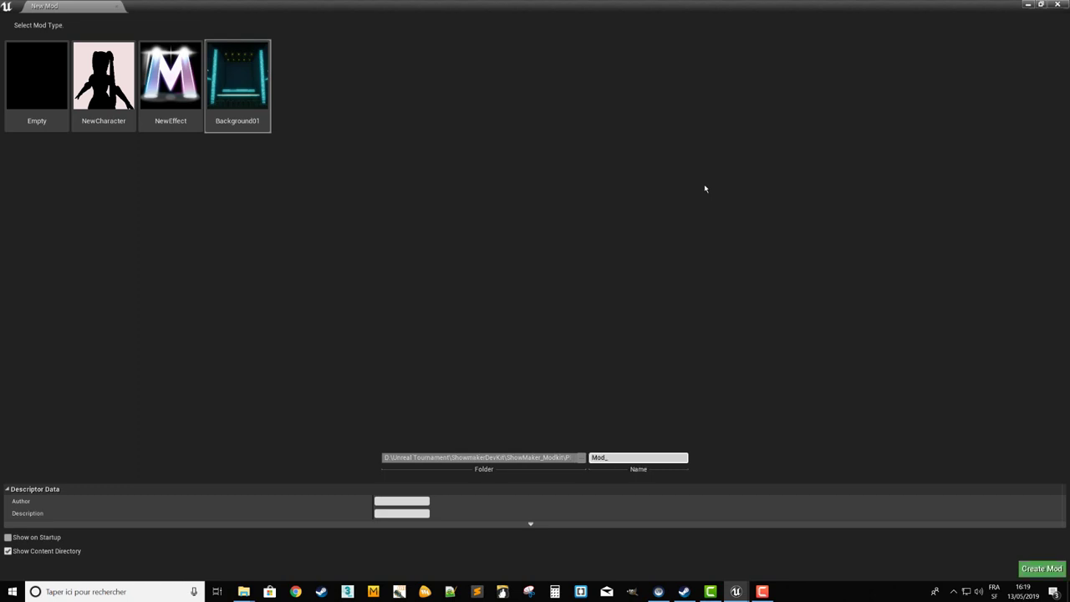
text(Background)
text(01)
Create the Mod_Background01 mod and open its Map_01 stage level.
click(1042, 569)
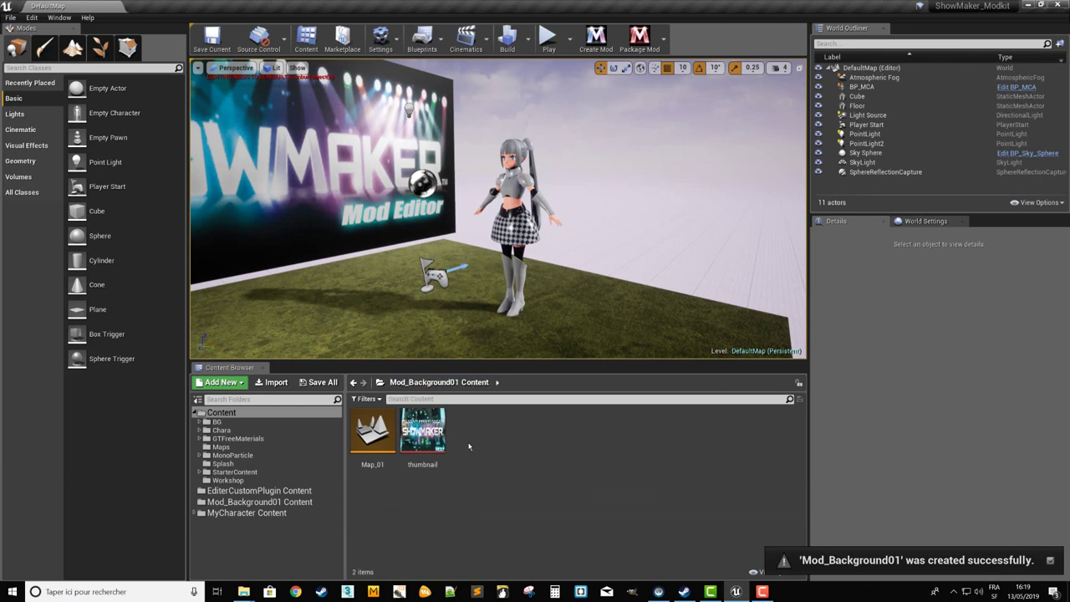
click(239, 504)
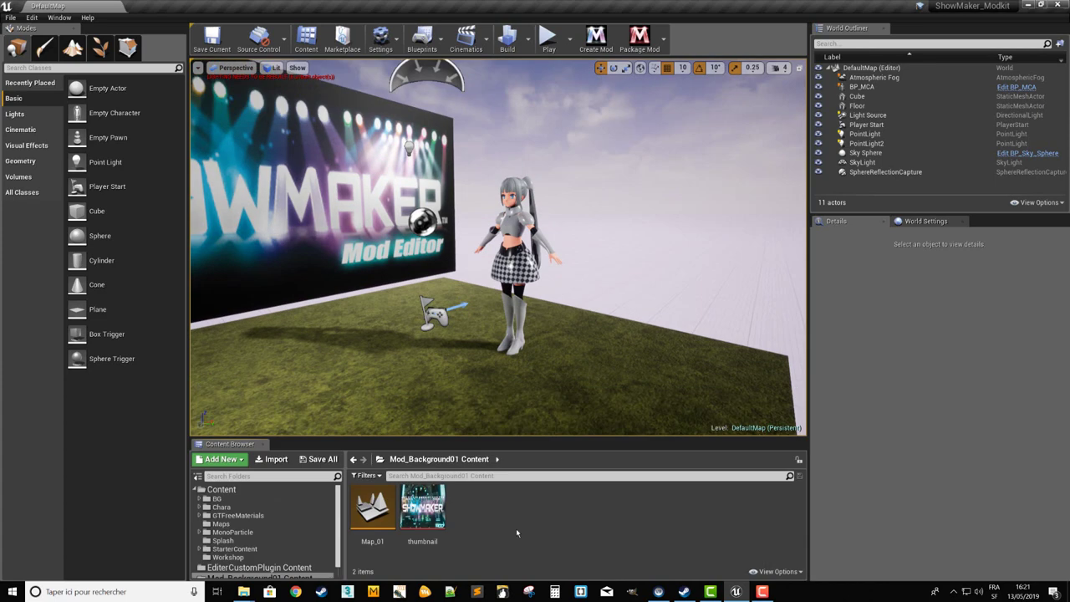
double_click(374, 511)
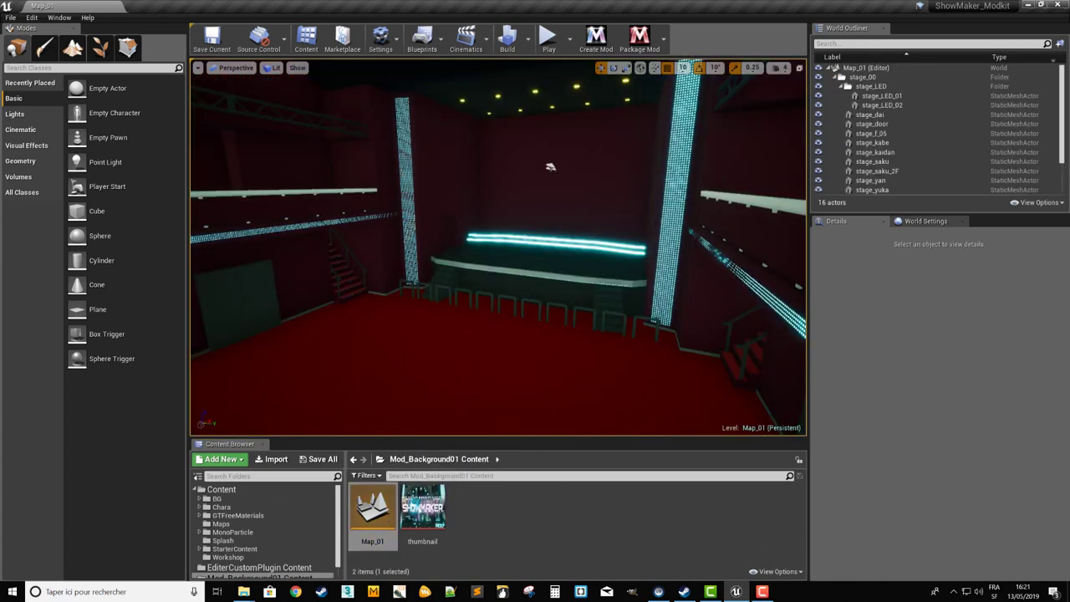
Move the view closer to the stage and select the stage_kabe wall.
drag(535, 251, 535, 301)
mouse_move(539, 208)
mouse_down()
mouse_move(564, 179)
mouse_move(483, 185)
mouse_up()
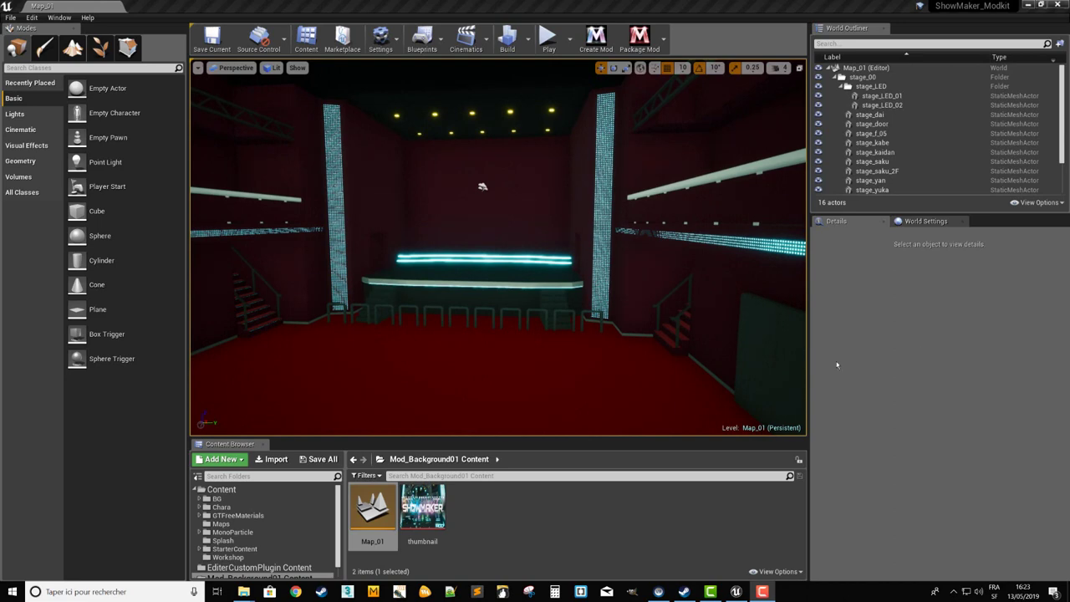
click(483, 186)
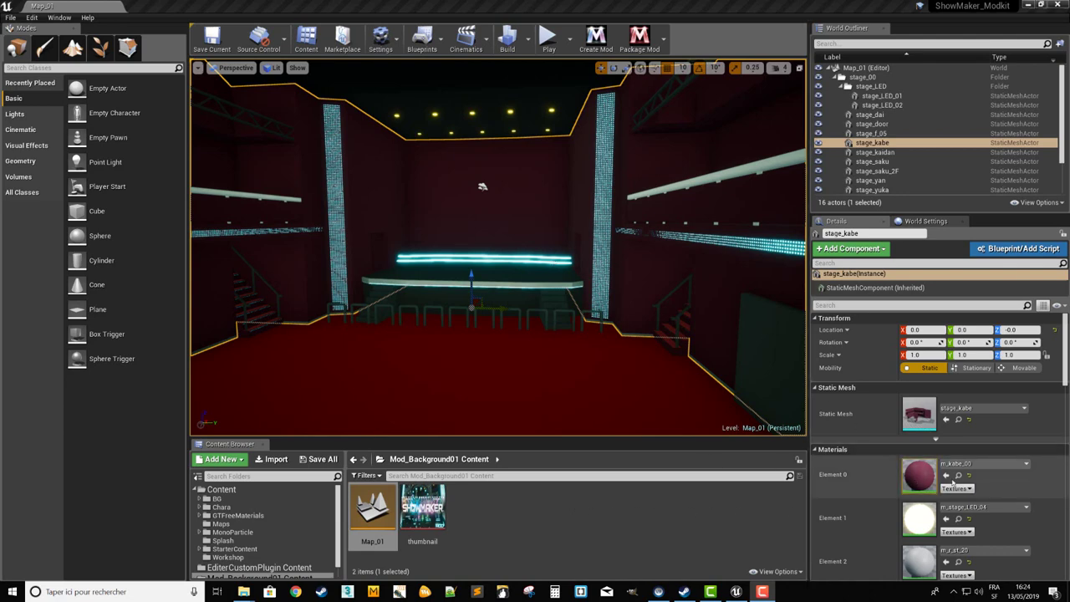
Copy the m_kabe_00 wall material into the Mod_Background01 Content folder.
click(959, 475)
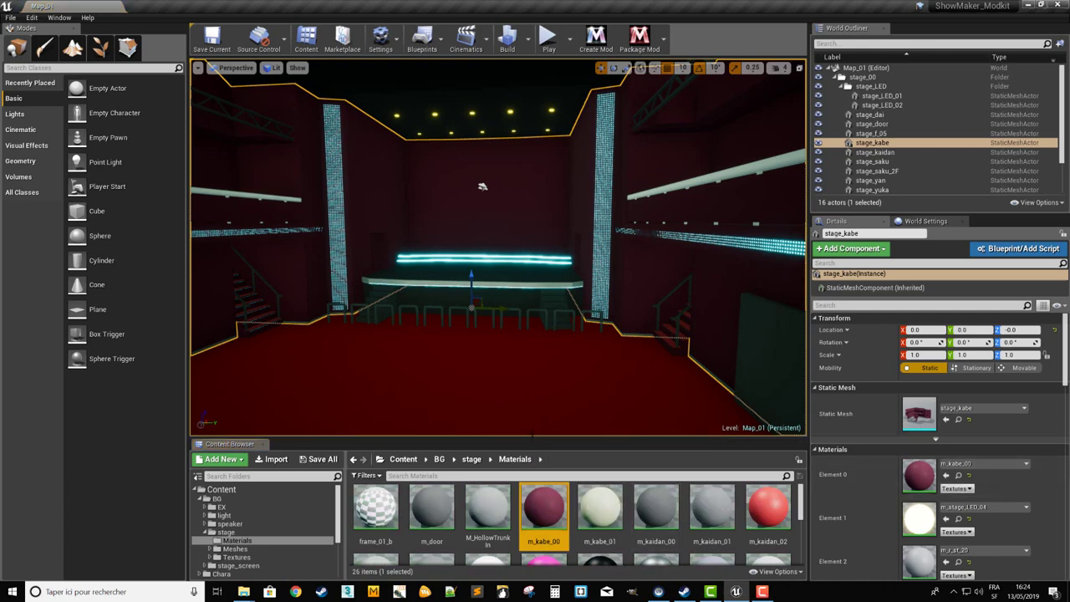
drag(536, 444, 534, 321)
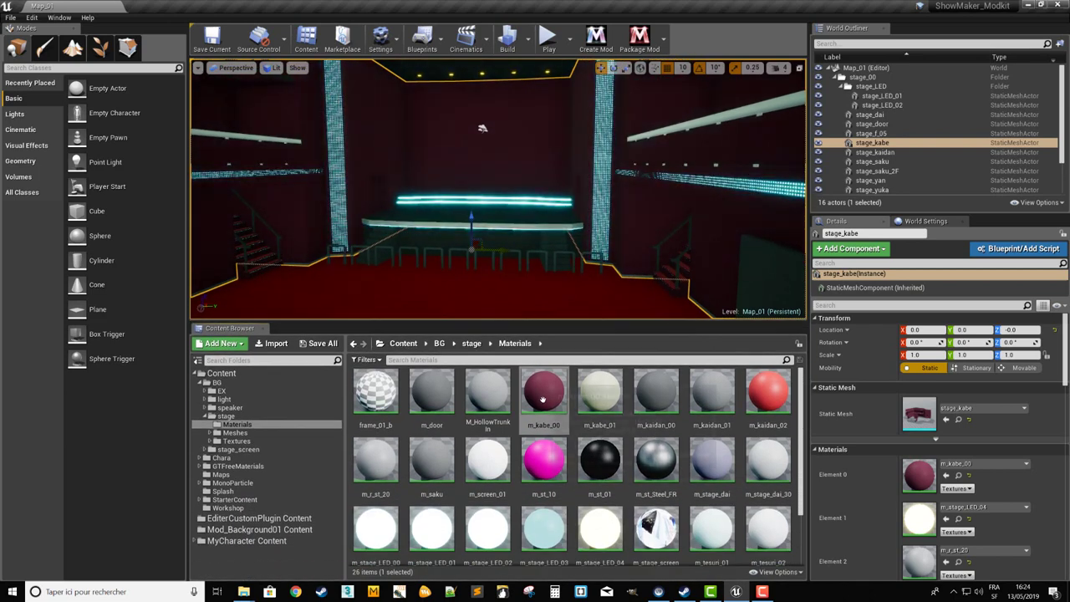
click(545, 400)
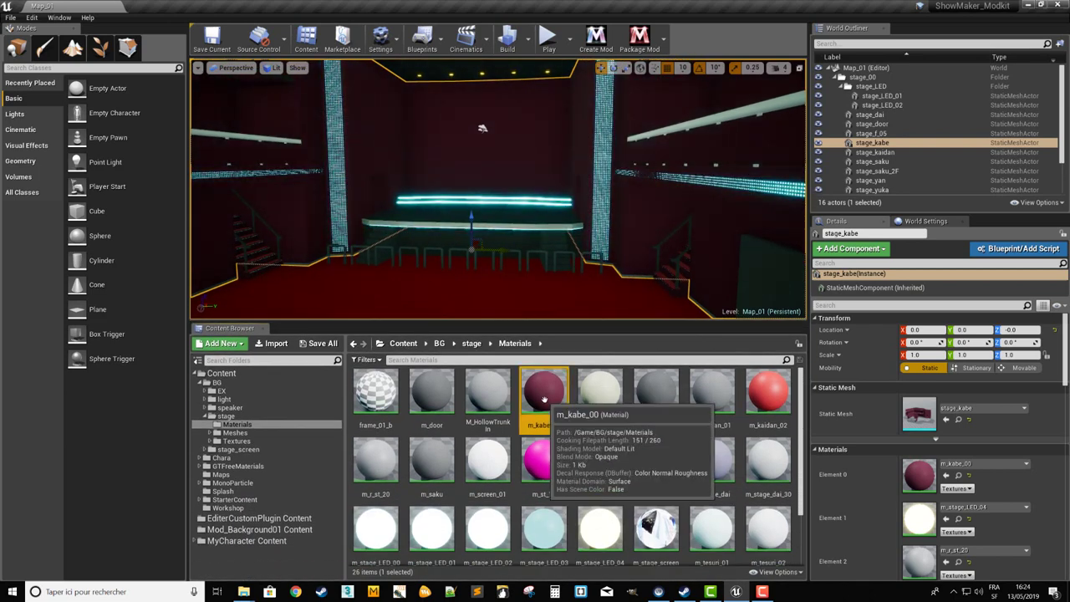
drag(545, 400, 244, 530)
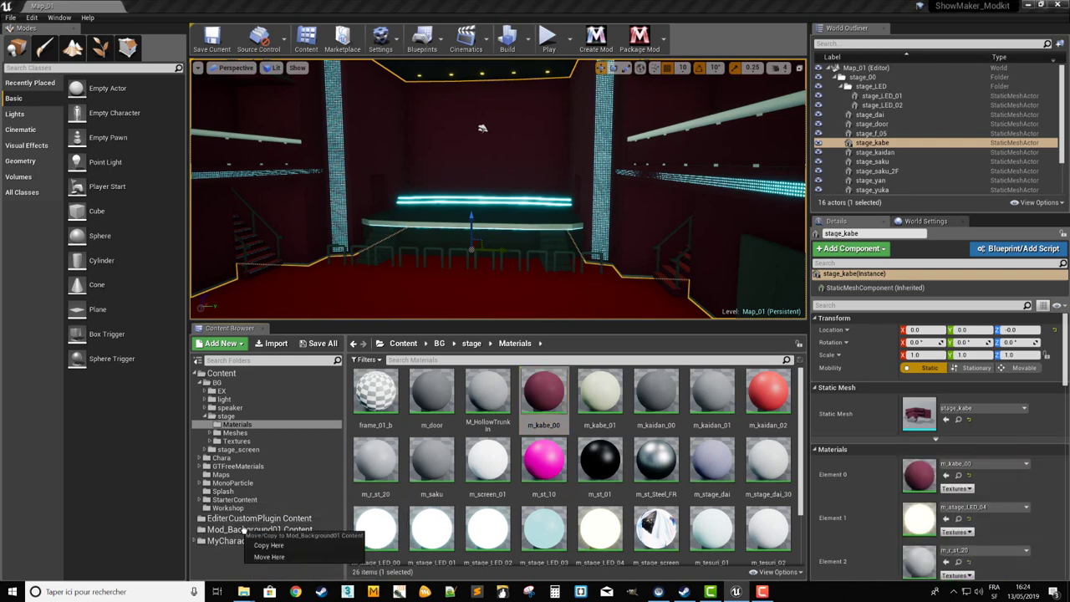
click(266, 548)
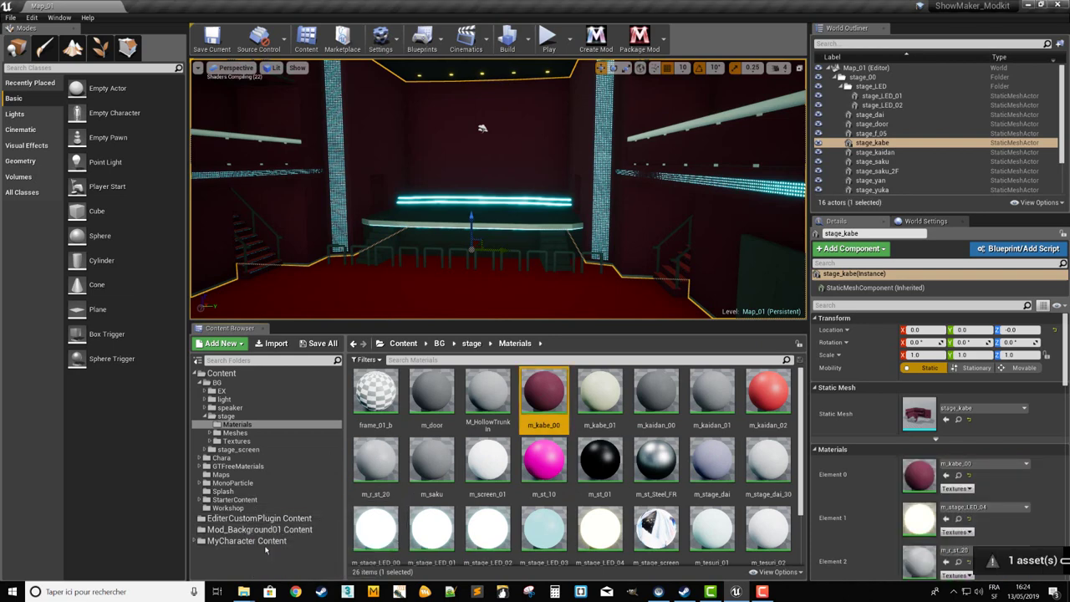
In Mod_Background01 Content, select the copied m_kabe_00 and begin renaming it.
click(269, 532)
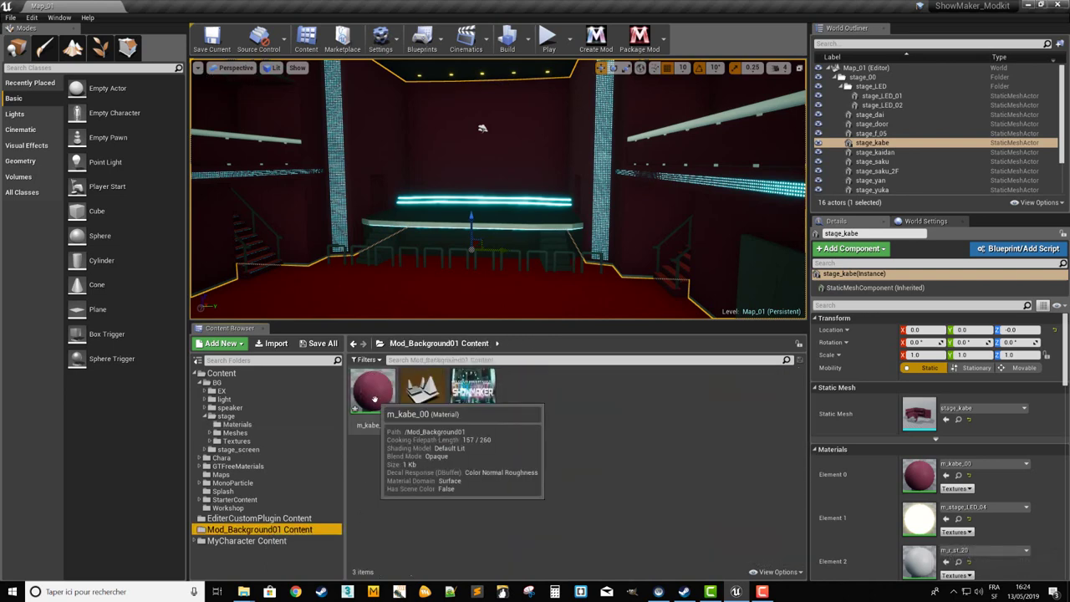
click(374, 400)
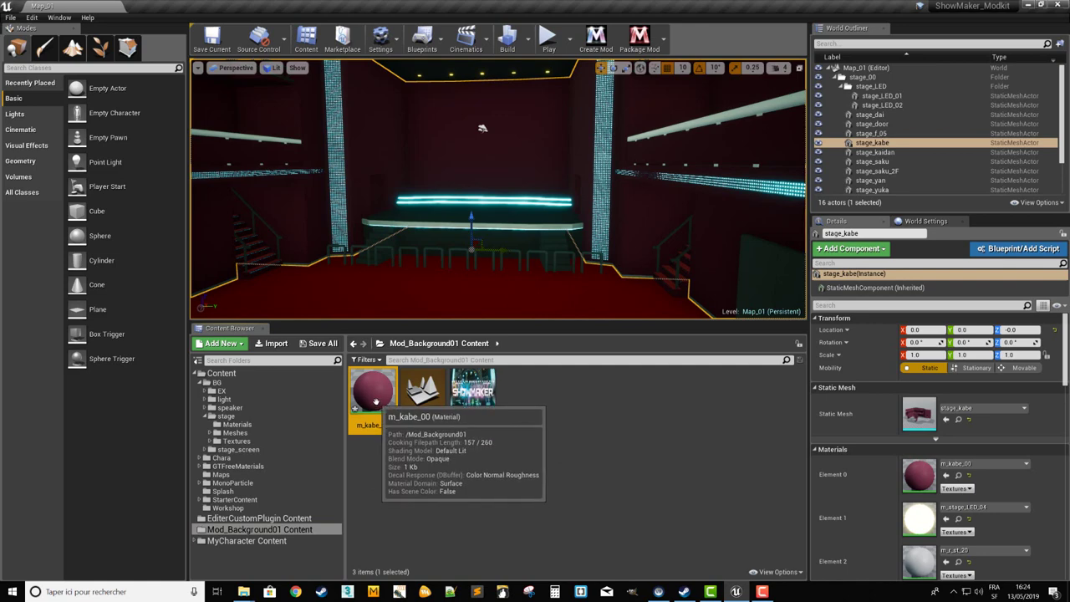
key(F2)
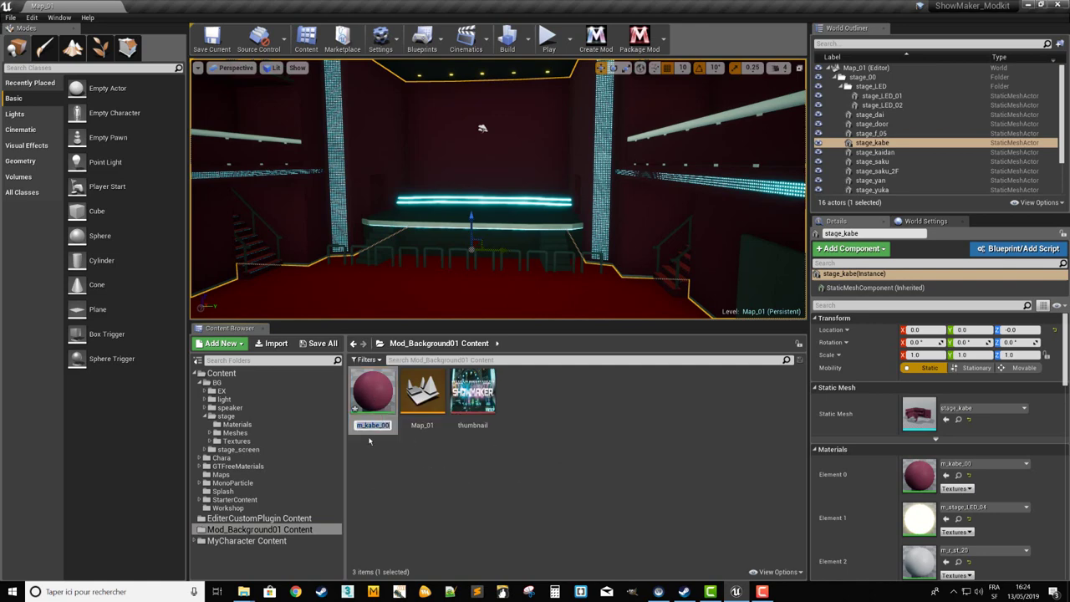
Rename the copied material to m_kabe_001.
click(388, 425)
text(1)
key(Return)
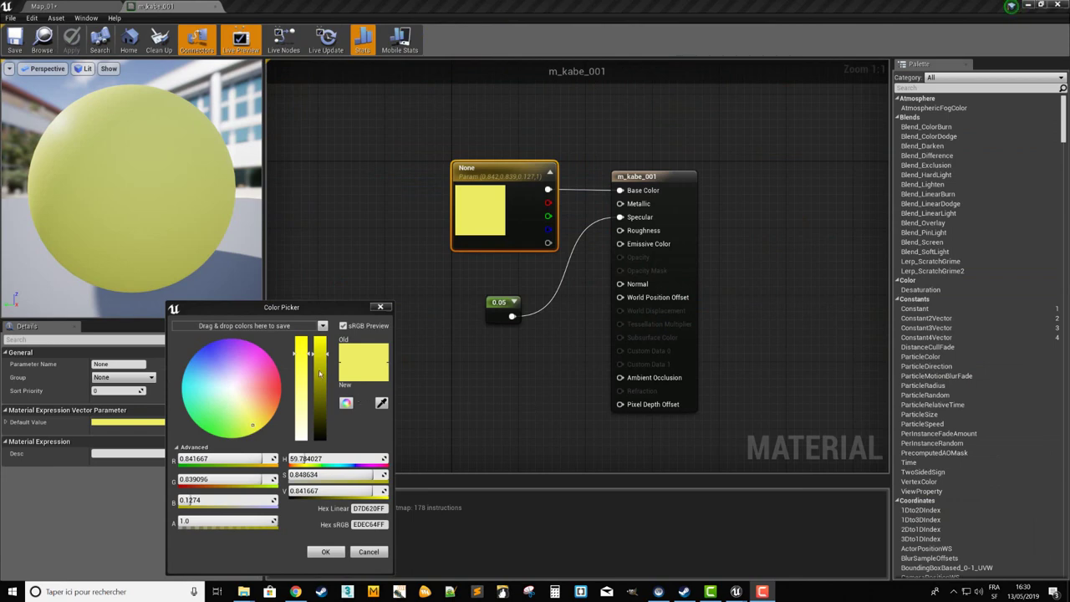
Shift the material colour to light orange (EDC589FF), save it, and go back to Map_01.
drag(253, 398, 261, 407)
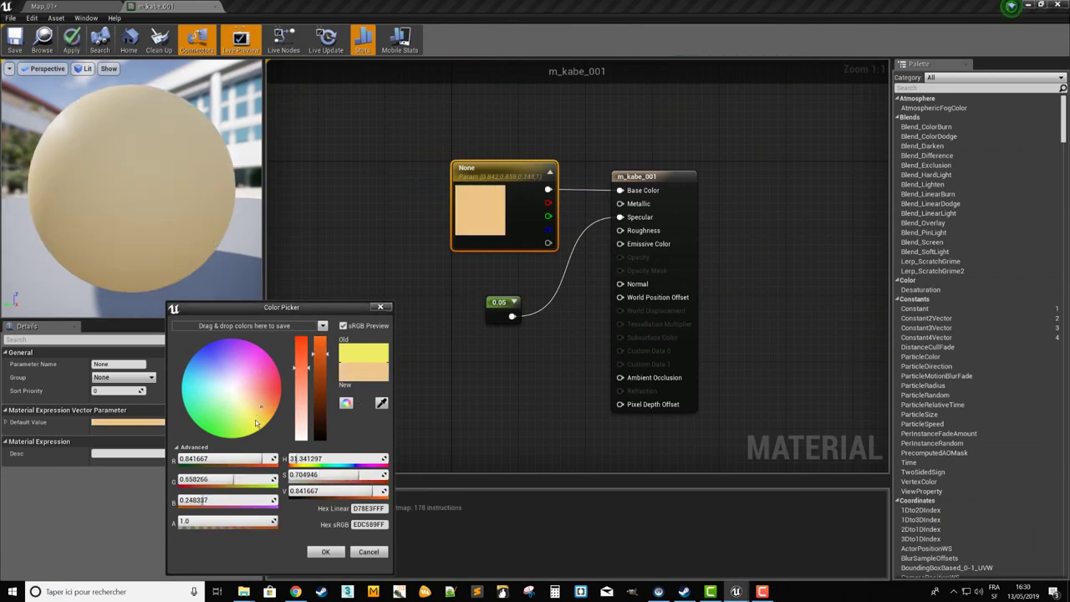
click(14, 39)
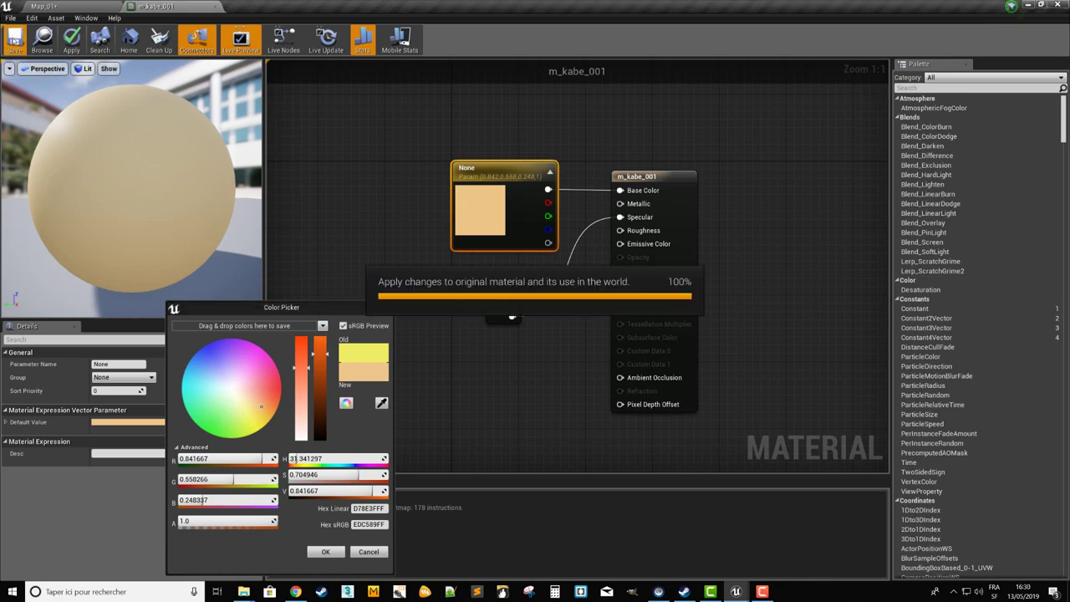
click(41, 5)
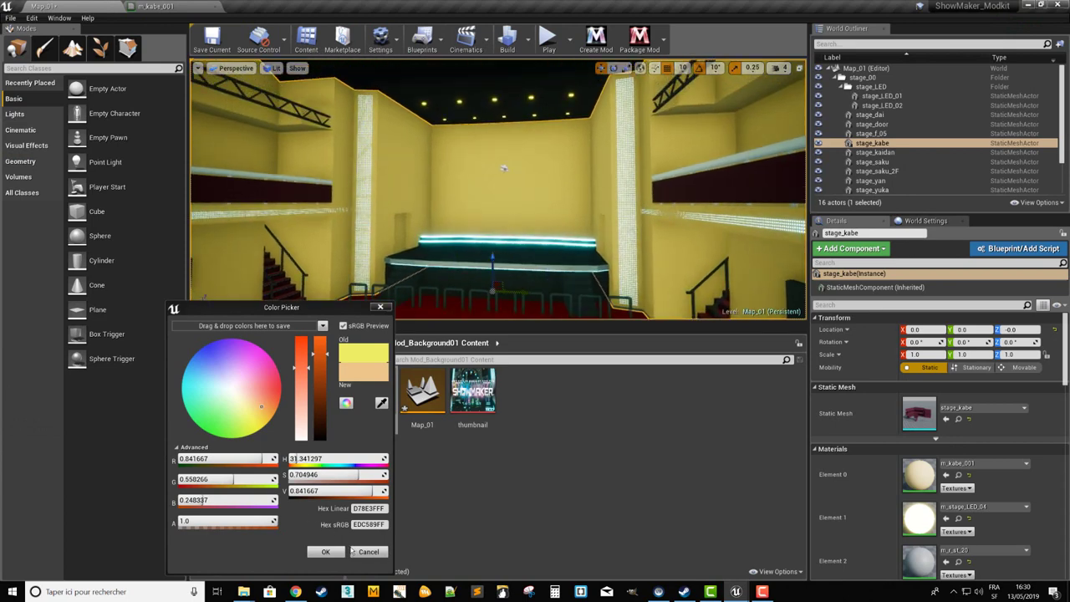
Close the colour picker and package Mod_Background01, saving Map_01 first and showing the output log.
click(363, 551)
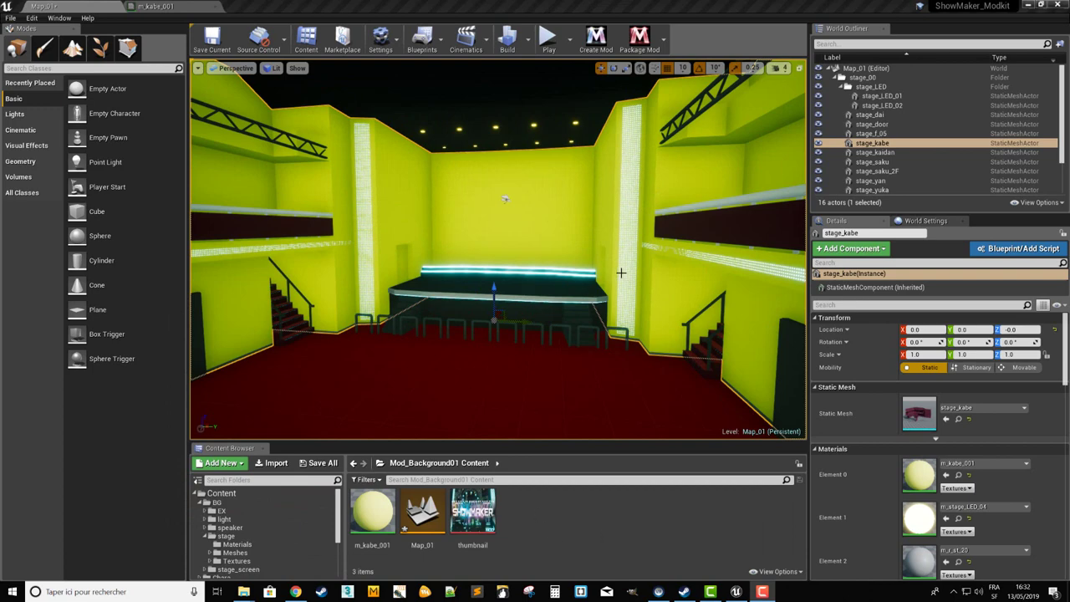
click(650, 45)
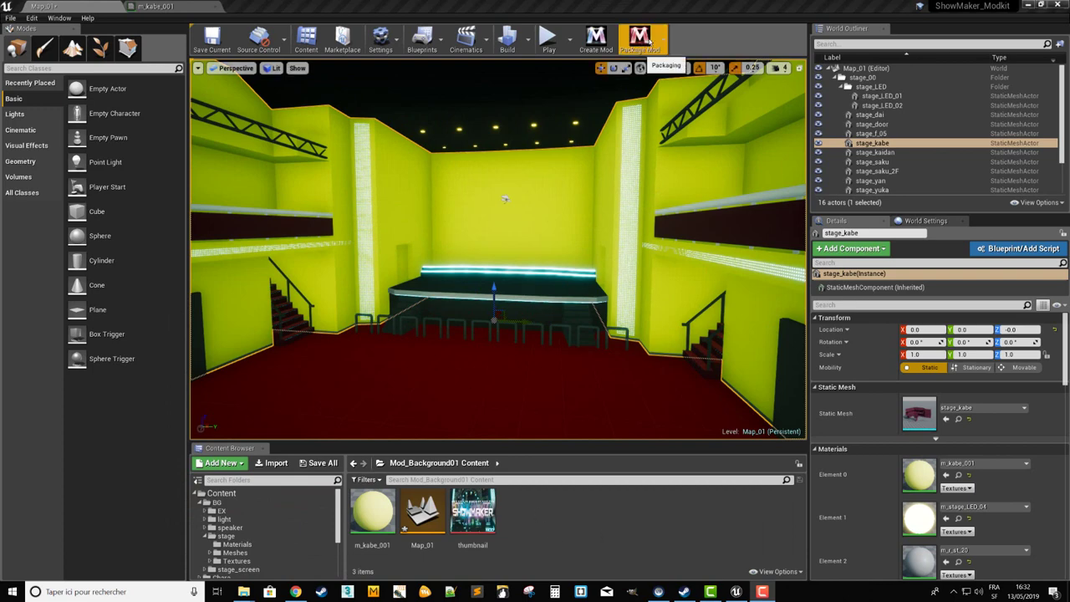
click(664, 41)
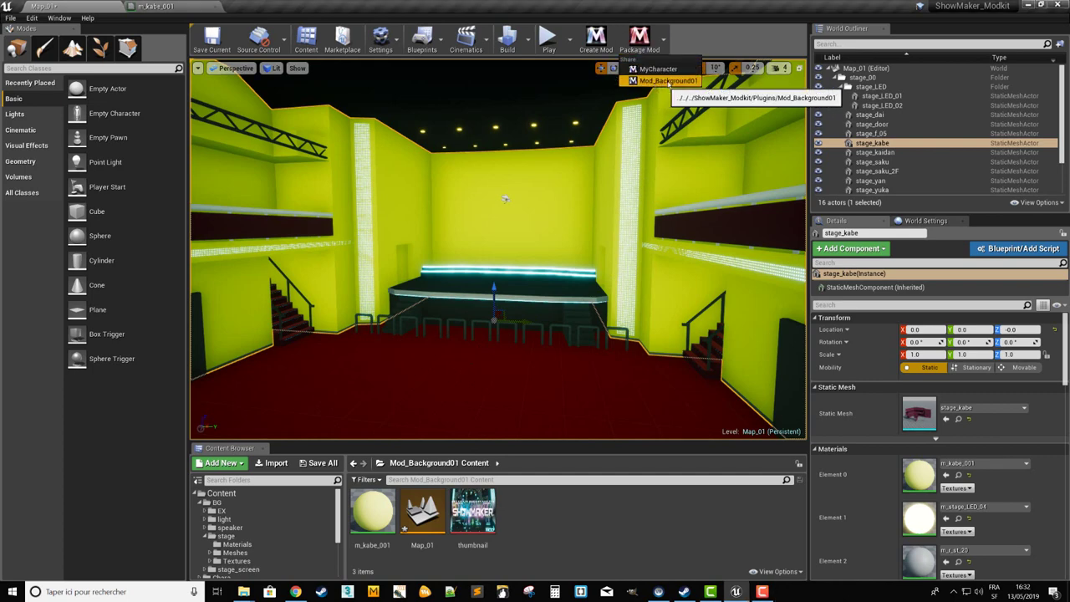
click(667, 82)
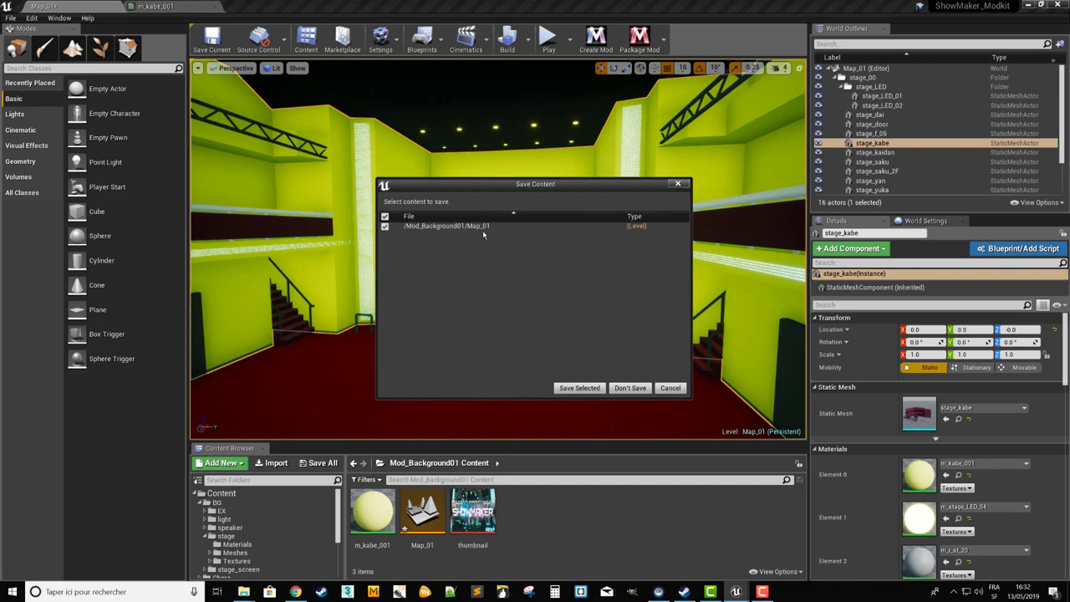
click(580, 388)
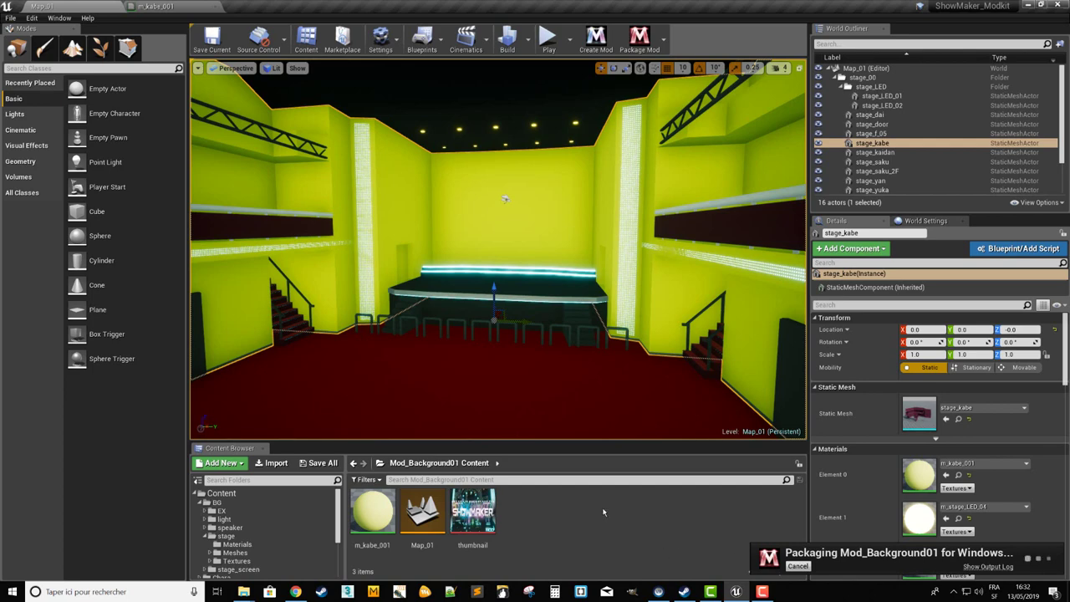
click(1006, 568)
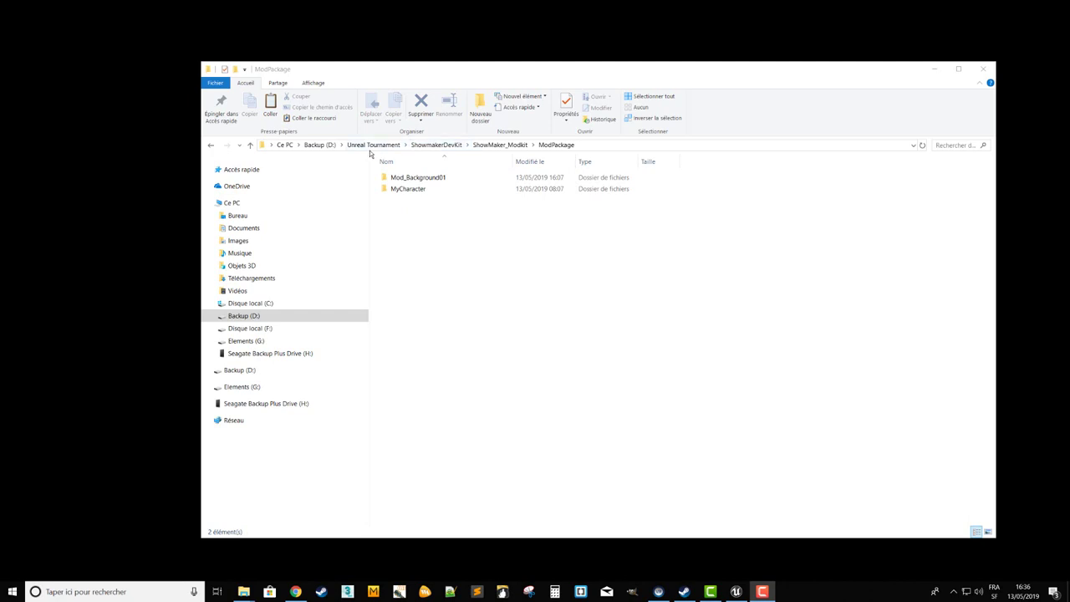
Copy the packaged Mod_Background01 folder from ModPackage.
click(500, 145)
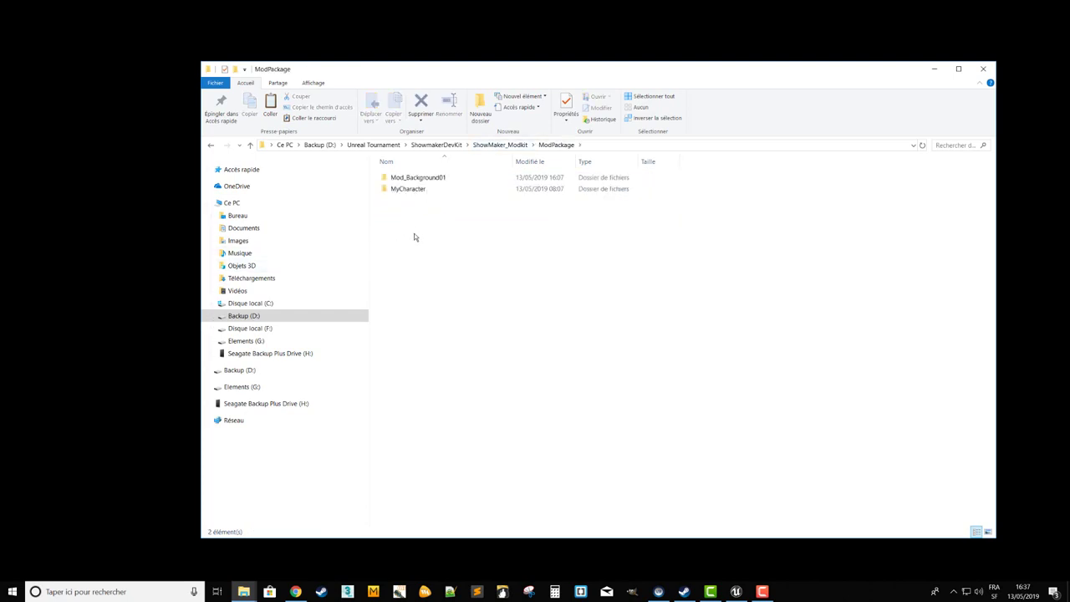
click(407, 179)
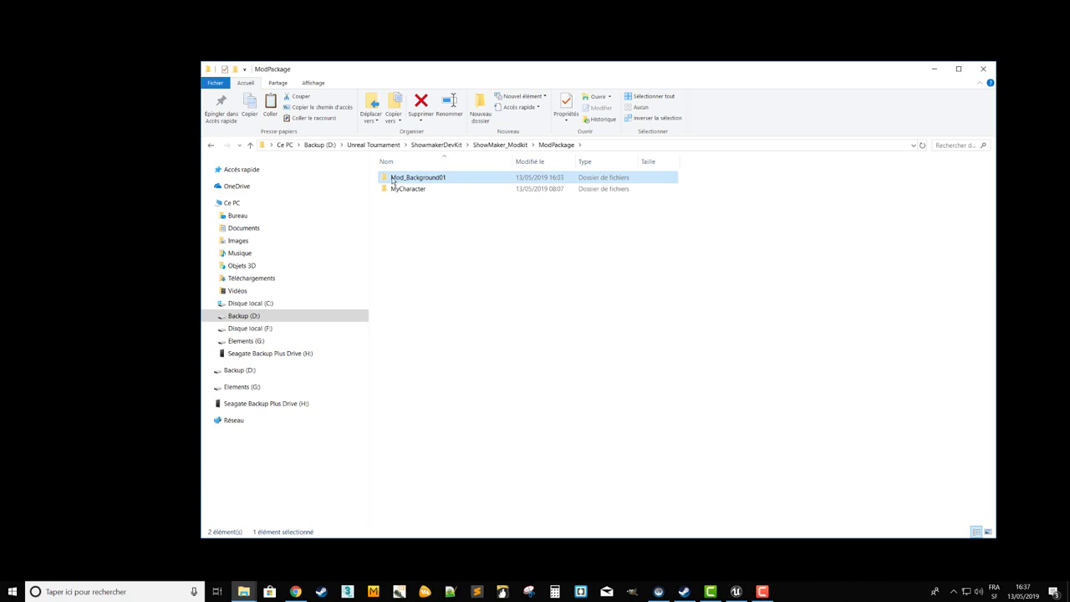
right_click(389, 178)
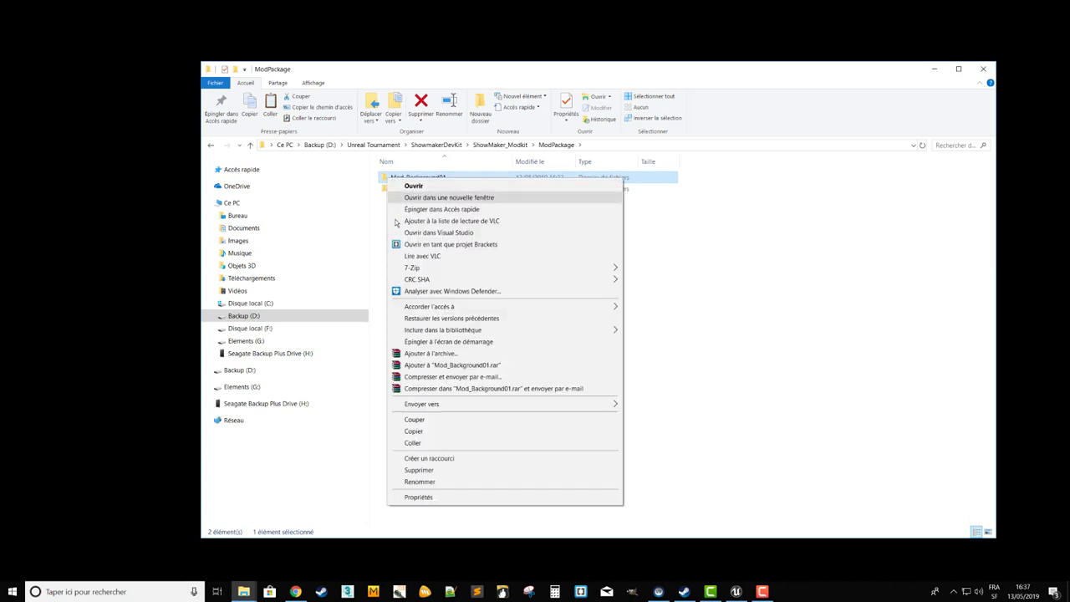
click(423, 433)
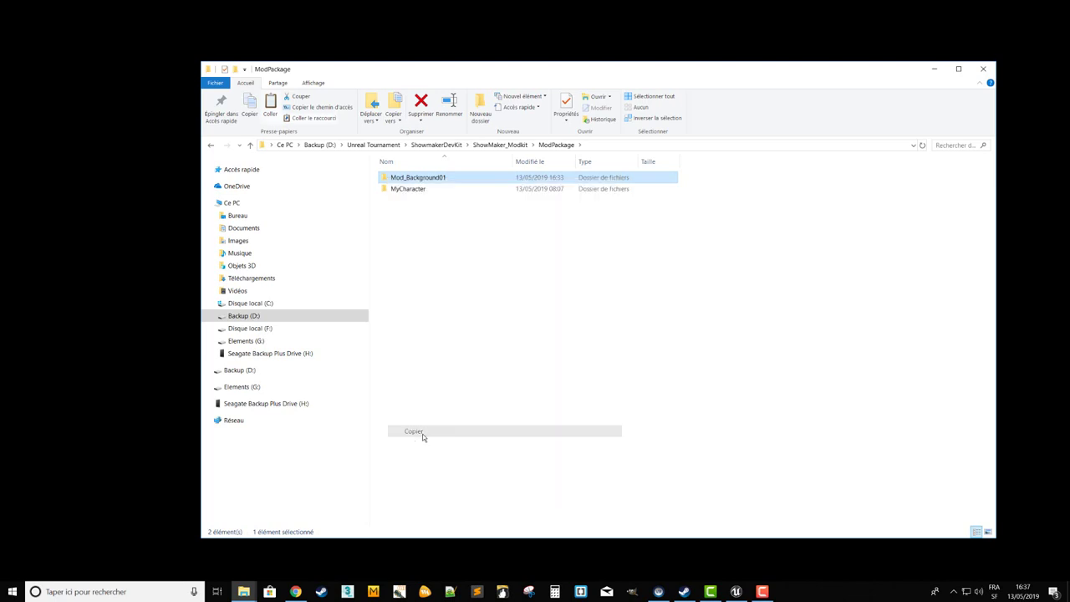
Paste Mod_Background01 into SteamWorkshop\Mods and return to the SteamWorkshop folder.
click(501, 148)
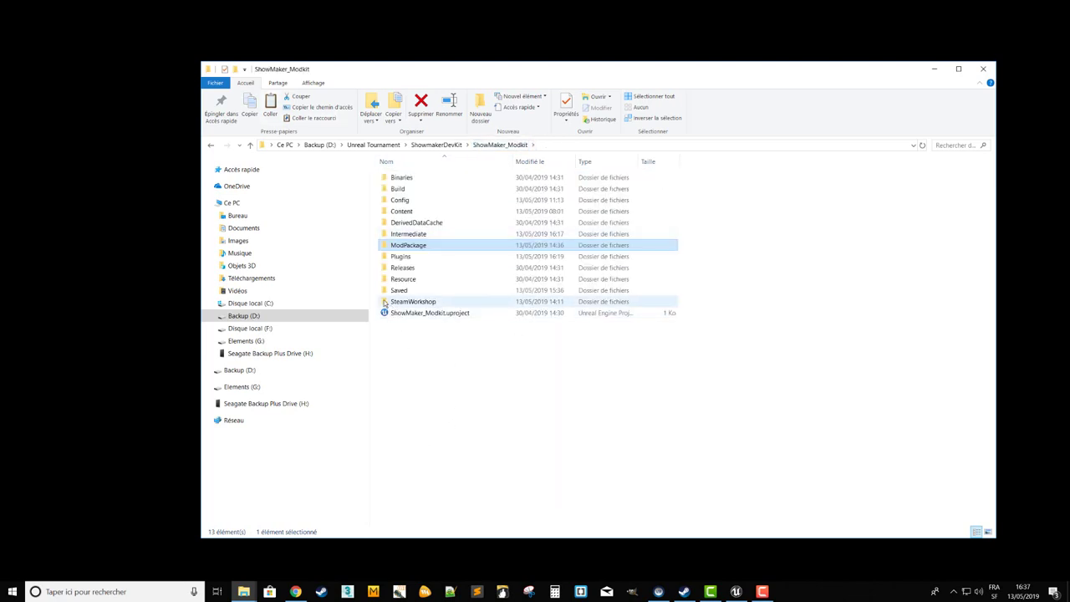
click(385, 303)
double_click(384, 303)
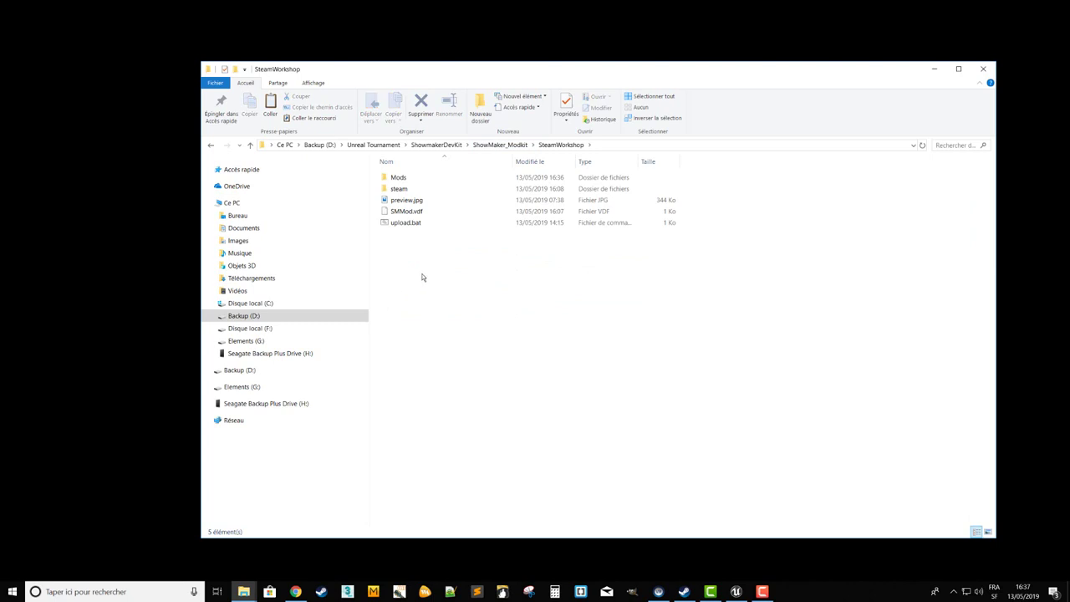
double_click(405, 181)
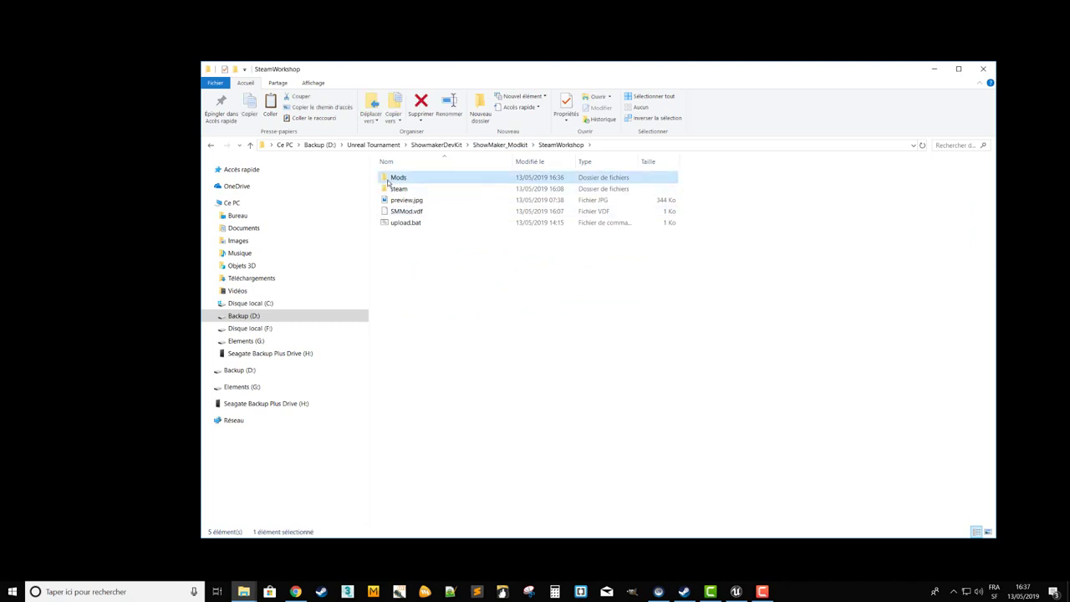
right_click(468, 181)
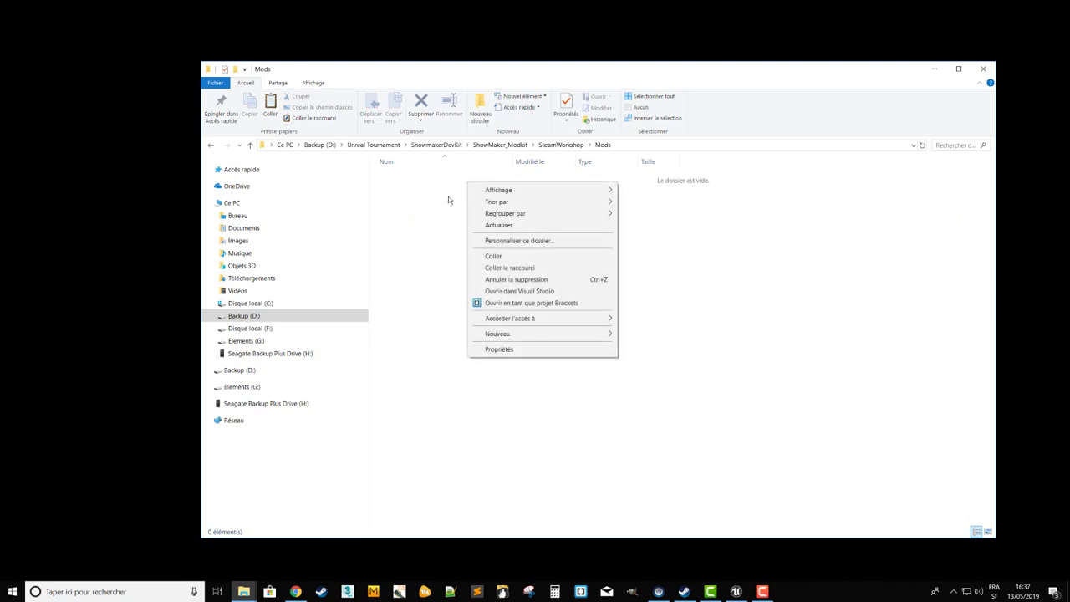
click(496, 256)
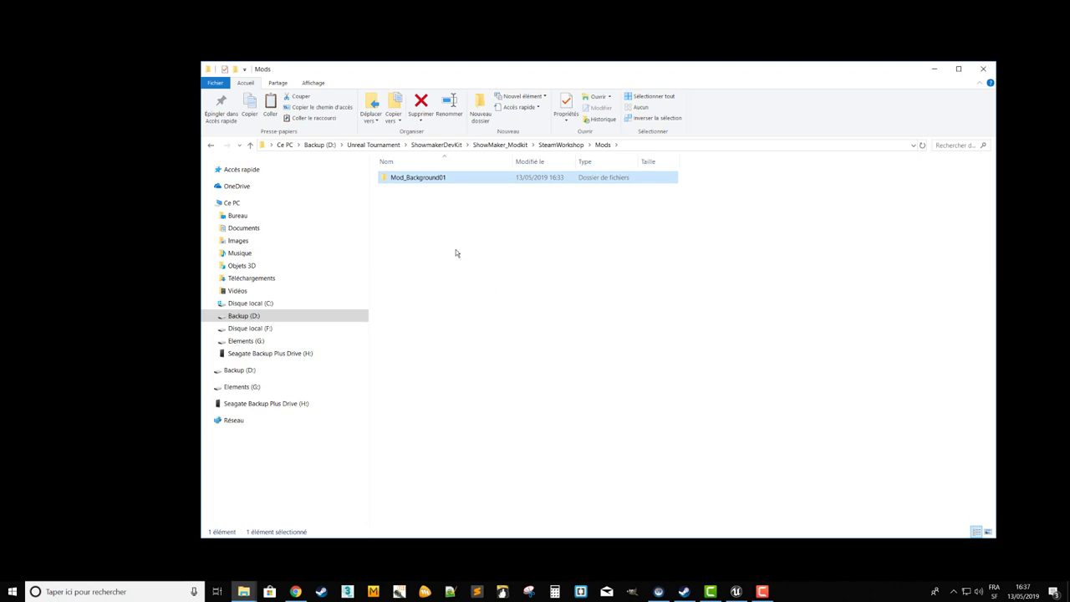
click(562, 145)
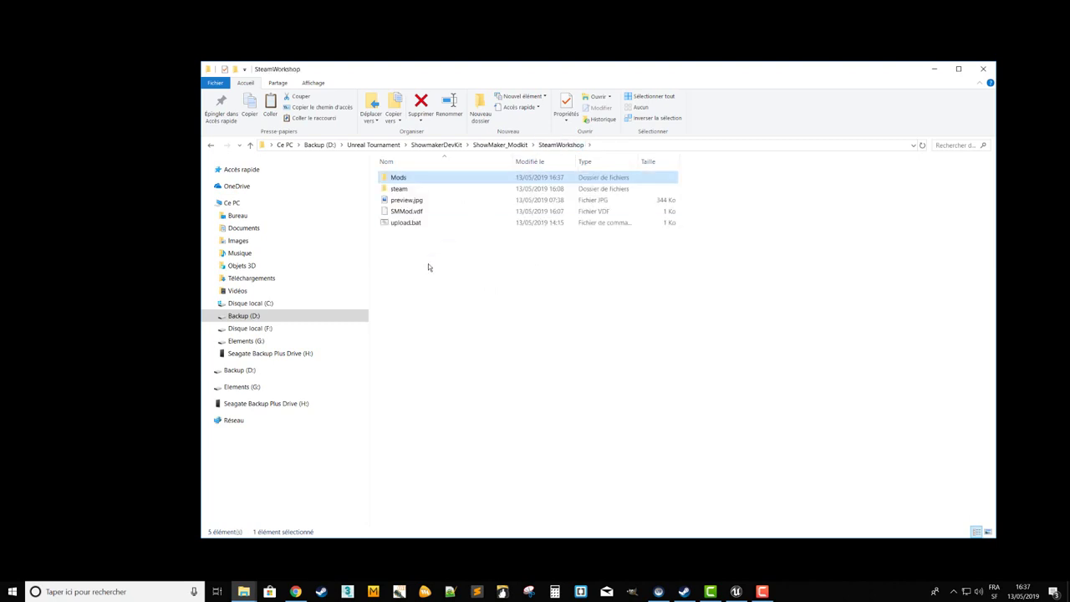
Open SMMod.vdf in Notepad++ and delete the old publishedfileid value.
click(409, 214)
right_click(409, 217)
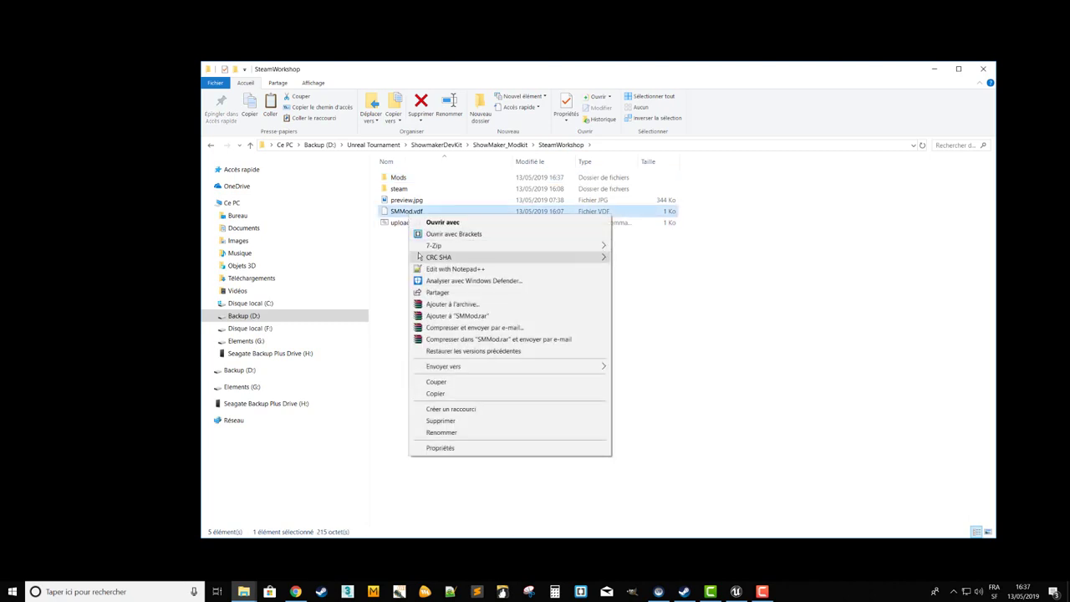
click(459, 271)
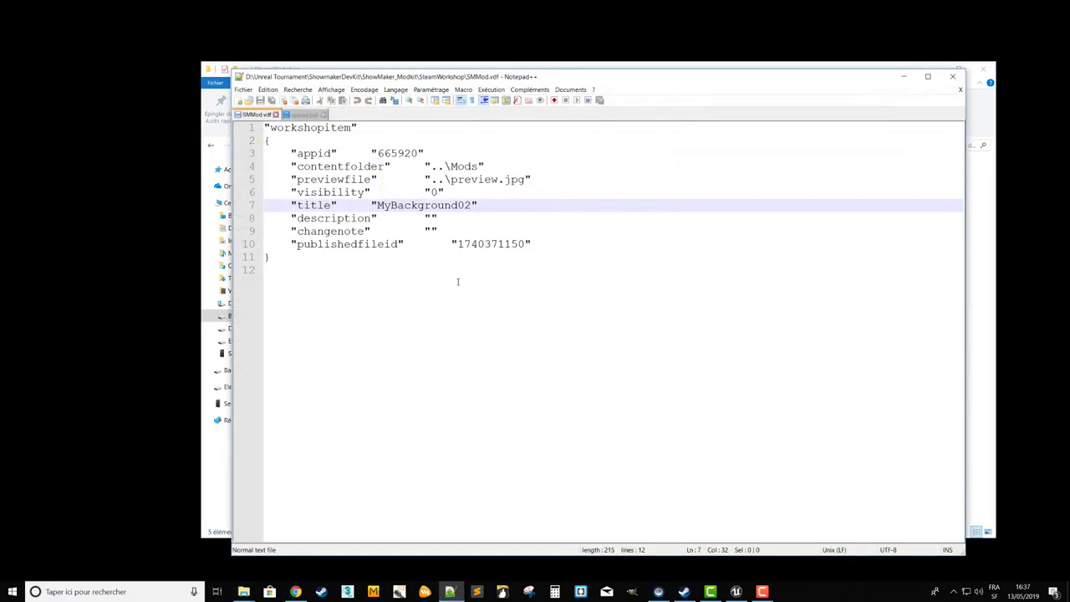
drag(605, 83, 594, 62)
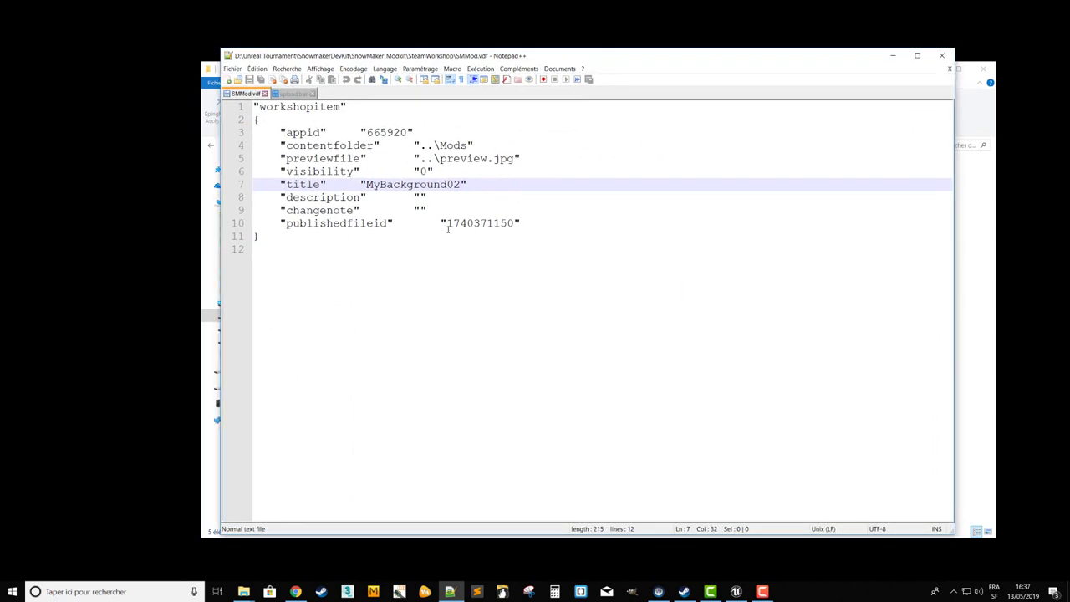
drag(446, 223, 515, 223)
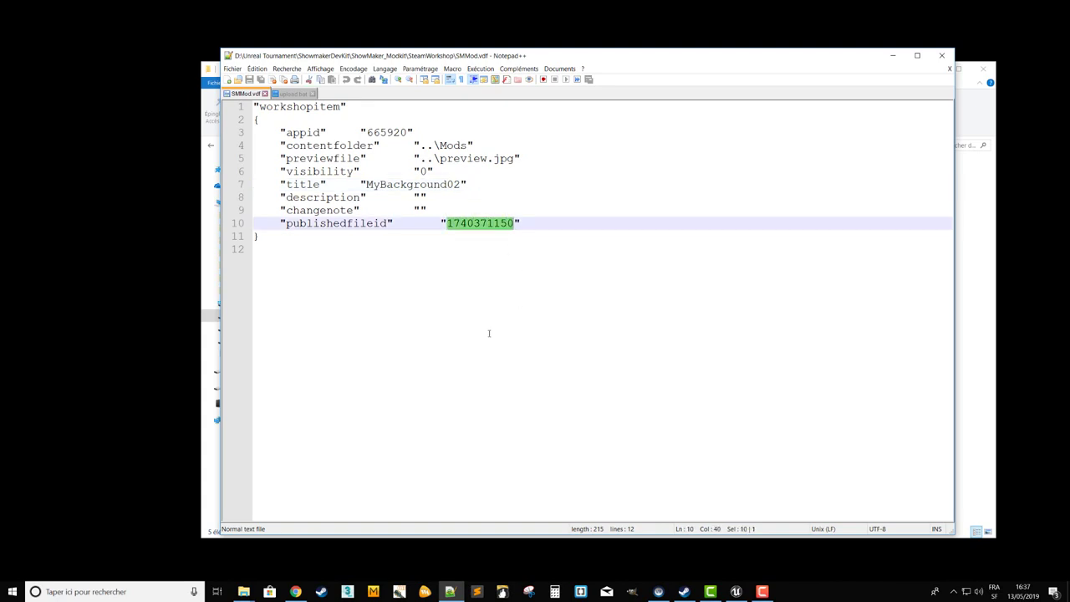
key(Delete)
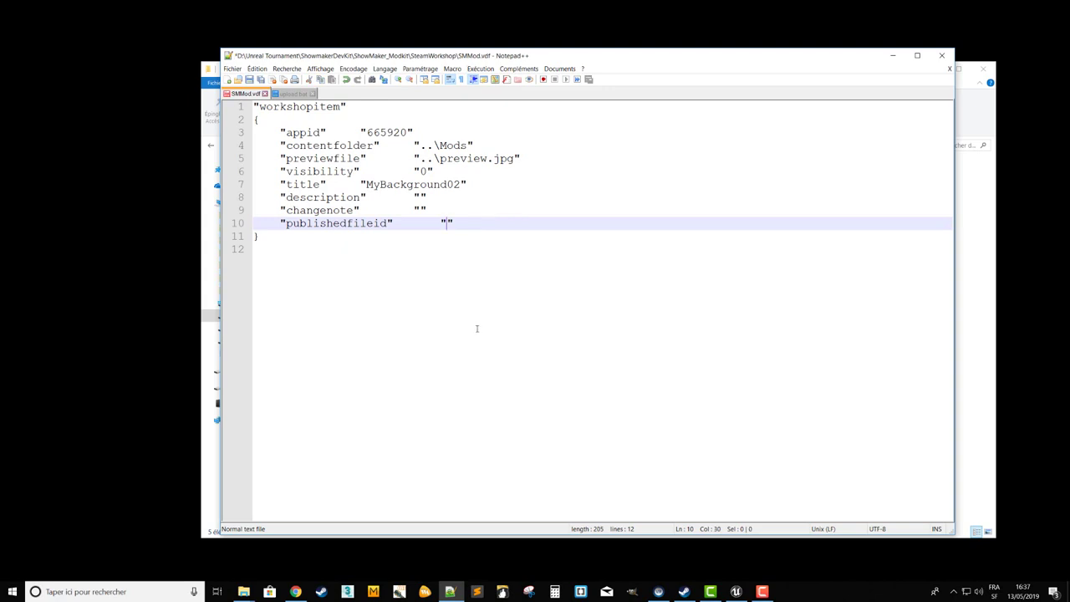
Change the title from MyBackground02 to MyBackground01 and save the file.
click(455, 185)
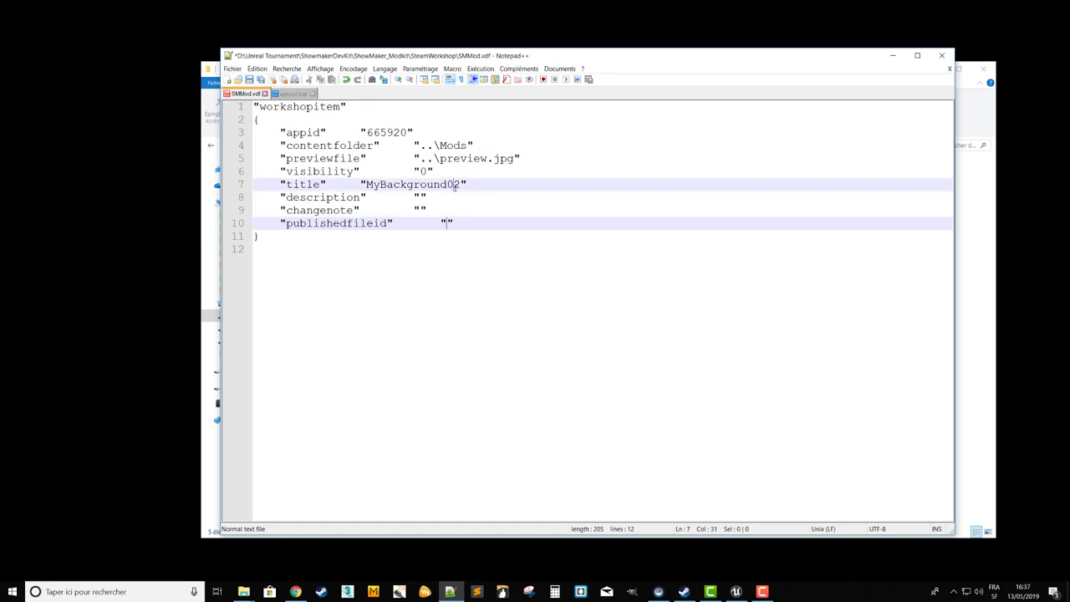
key(shift+Right)
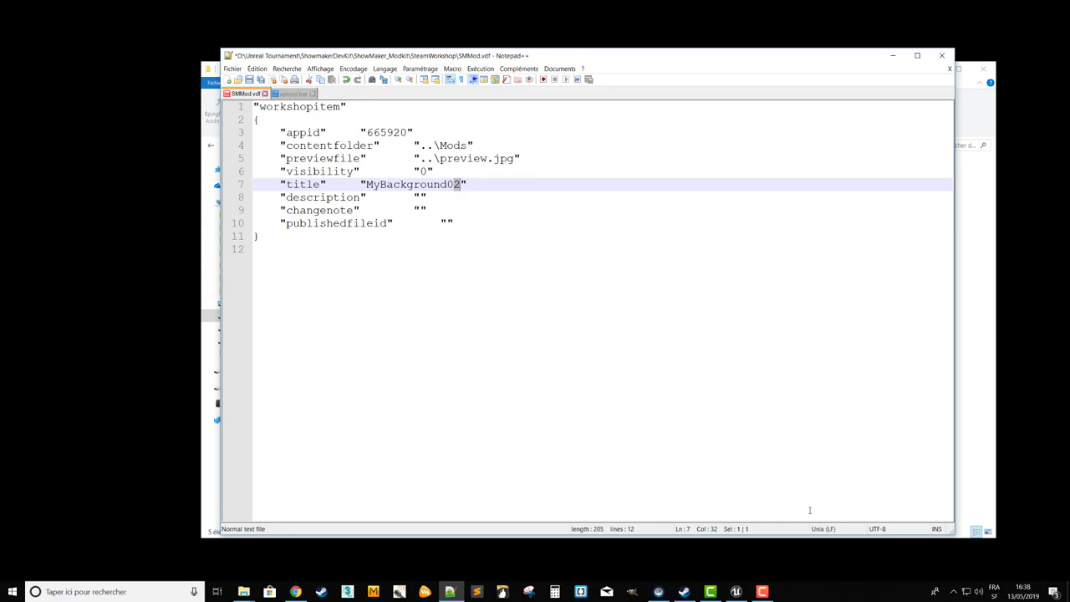
text(1)
click(233, 68)
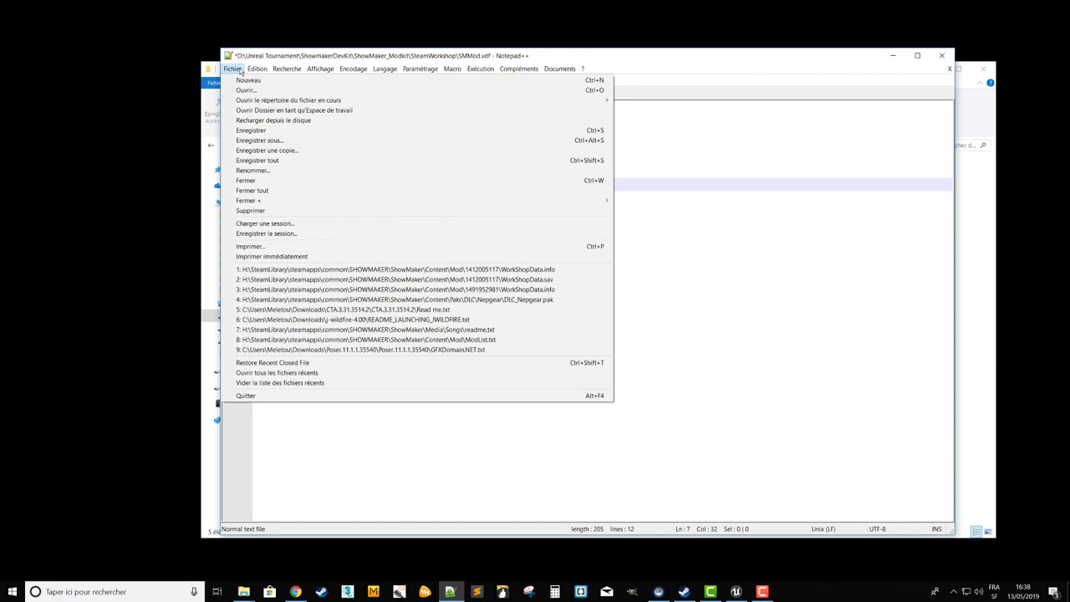
click(251, 130)
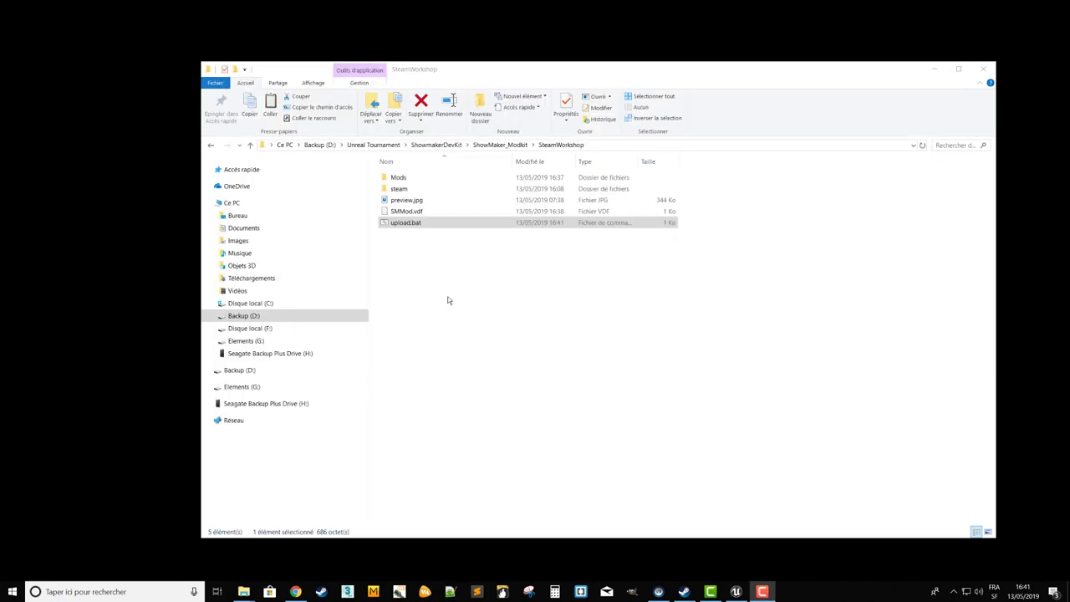
Edit upload.bat in Notepad++ with the Steam account username and password, then close it.
right_click(411, 223)
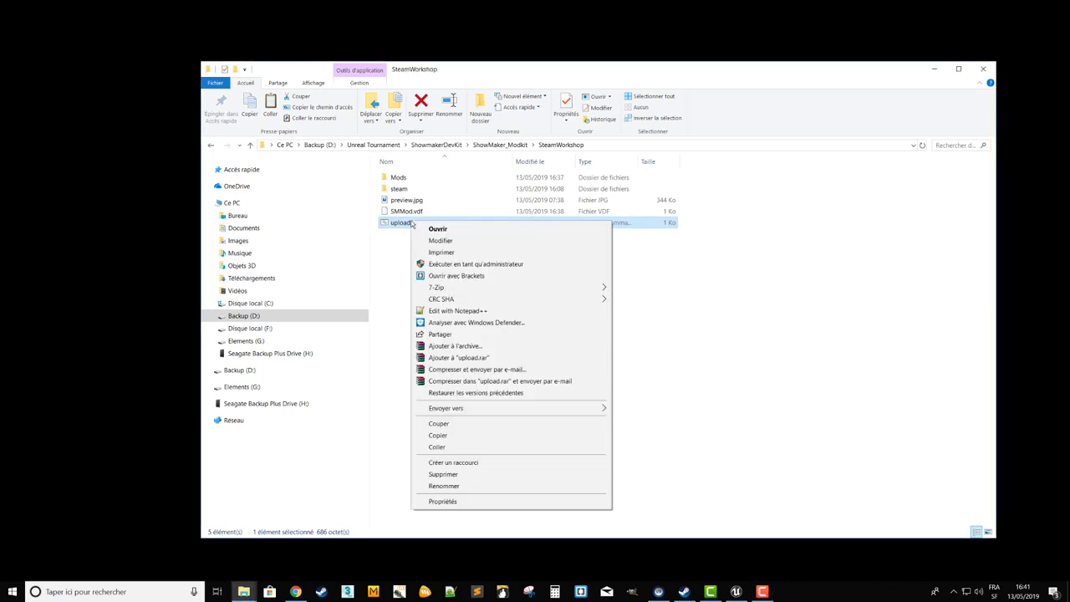
click(471, 310)
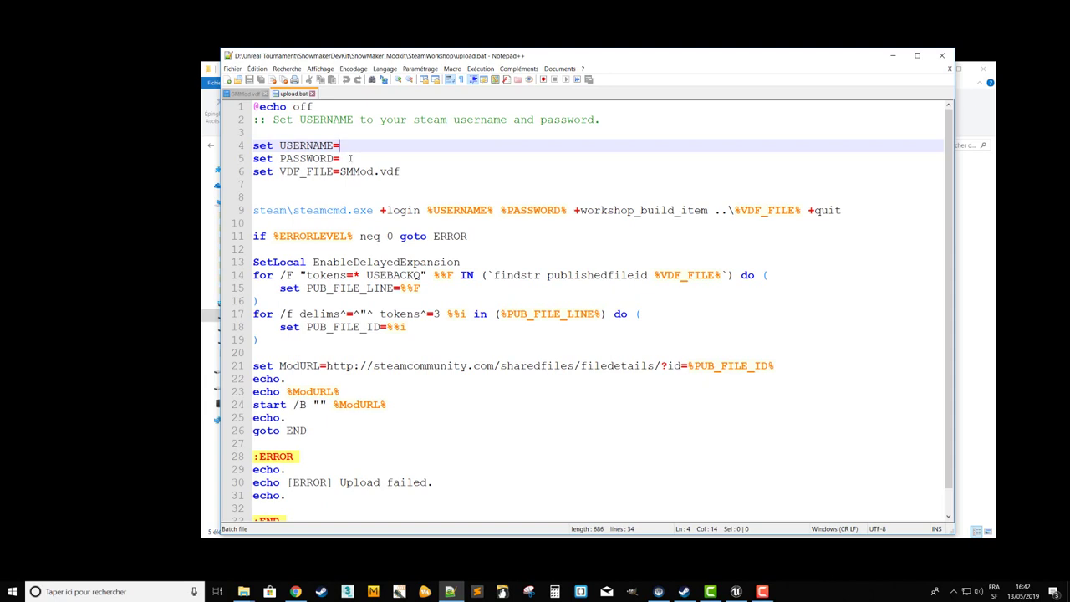
key(alt+F4)
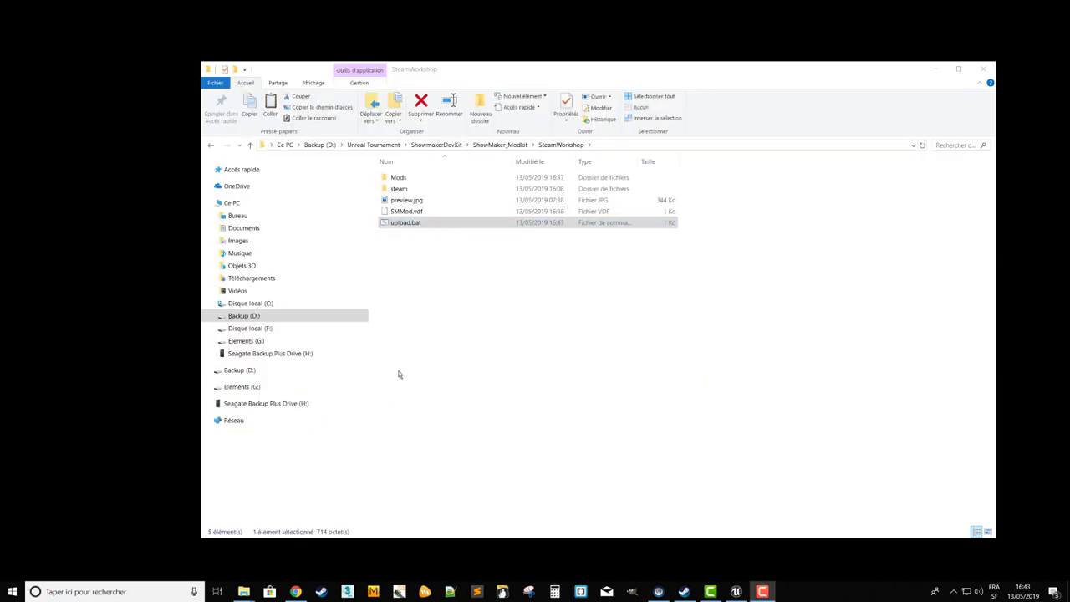
Run upload.bat to publish the mod, then dismiss the console once it reports Success.
double_click(432, 226)
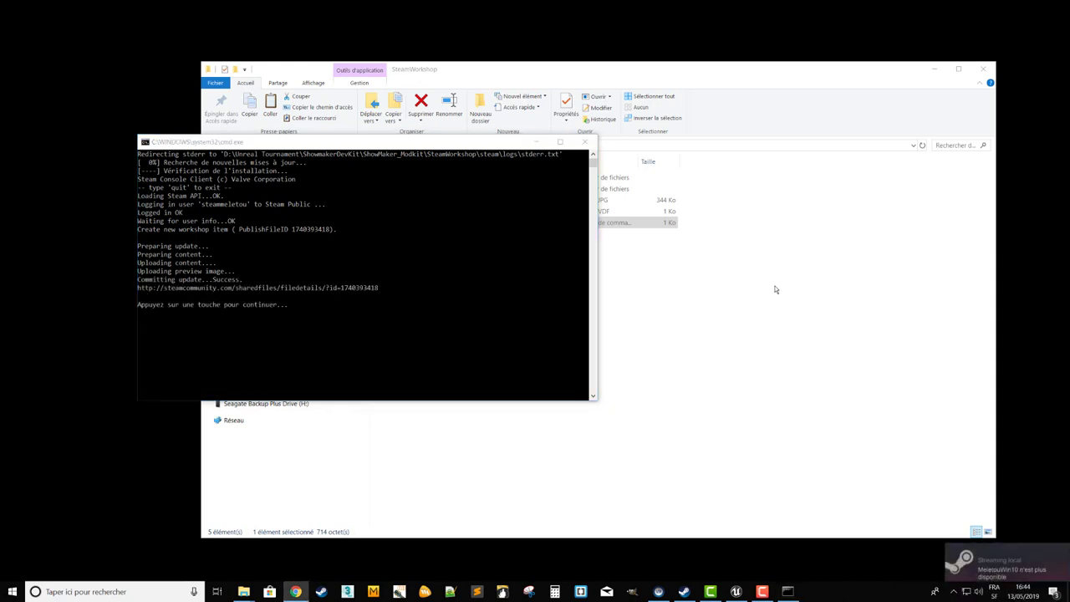
click(481, 351)
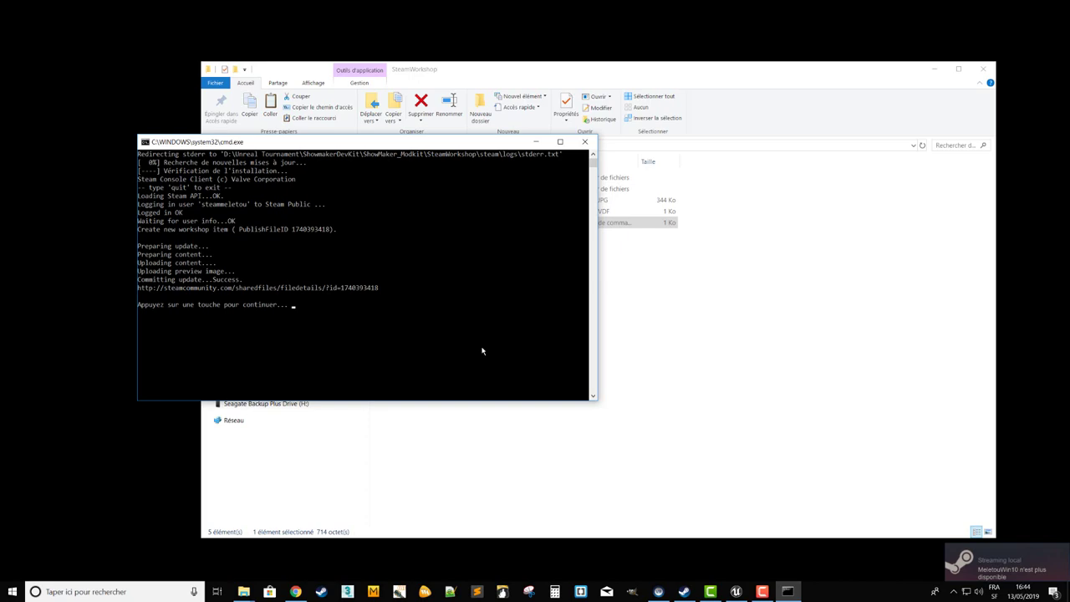
key(Return)
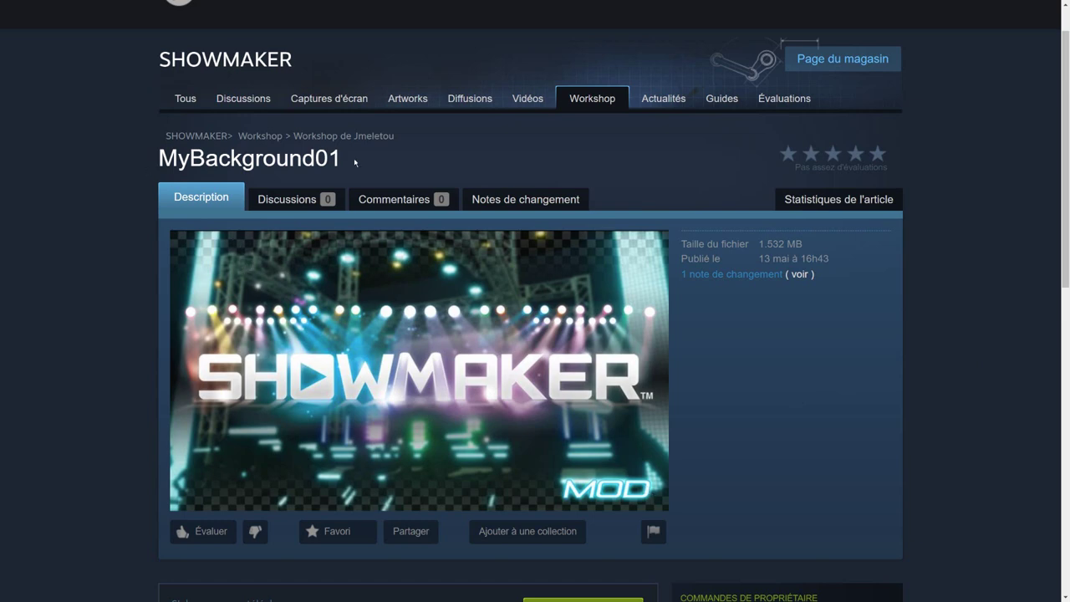
Scroll down the MyBackground01 Workshop page to review the published item.
scroll(1006, 223, down, 2)
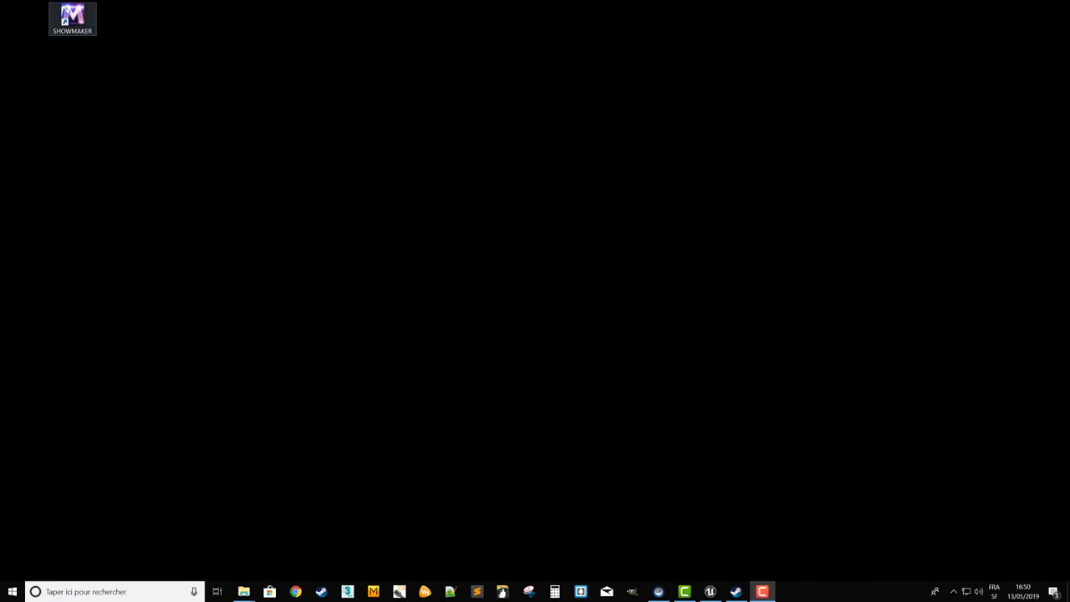
Launch SHOWMAKER and create a new stage using the MyBackground01 stage from the Mods category.
double_click(74, 16)
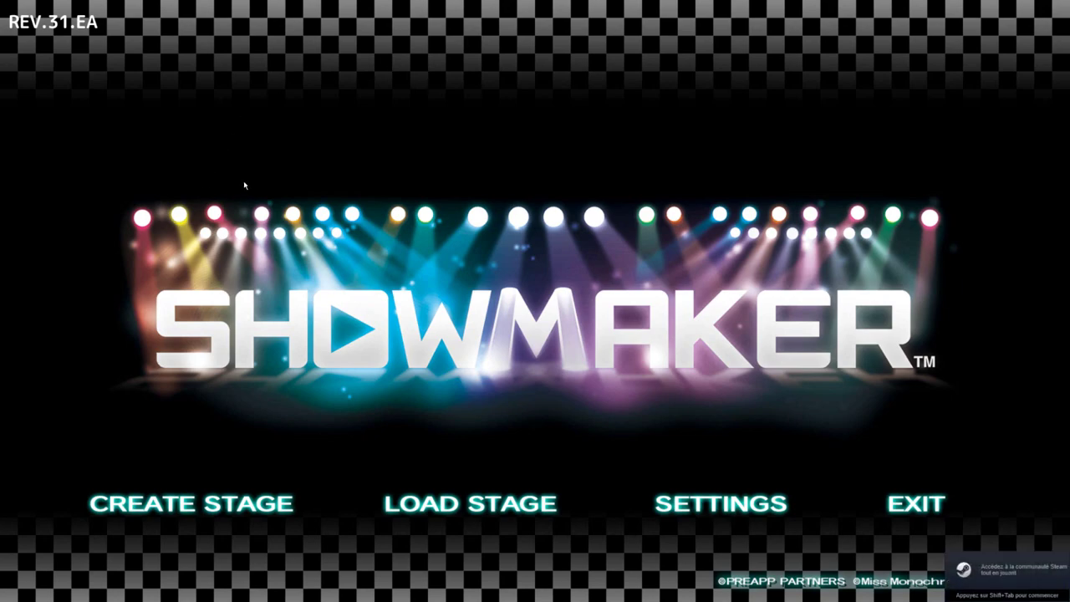
click(208, 505)
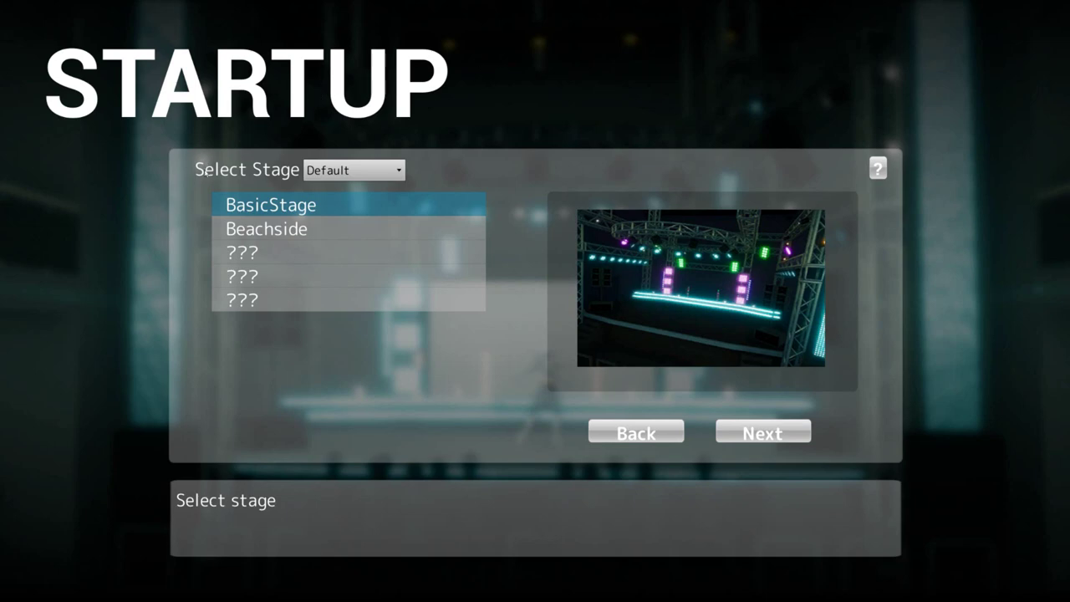
click(350, 171)
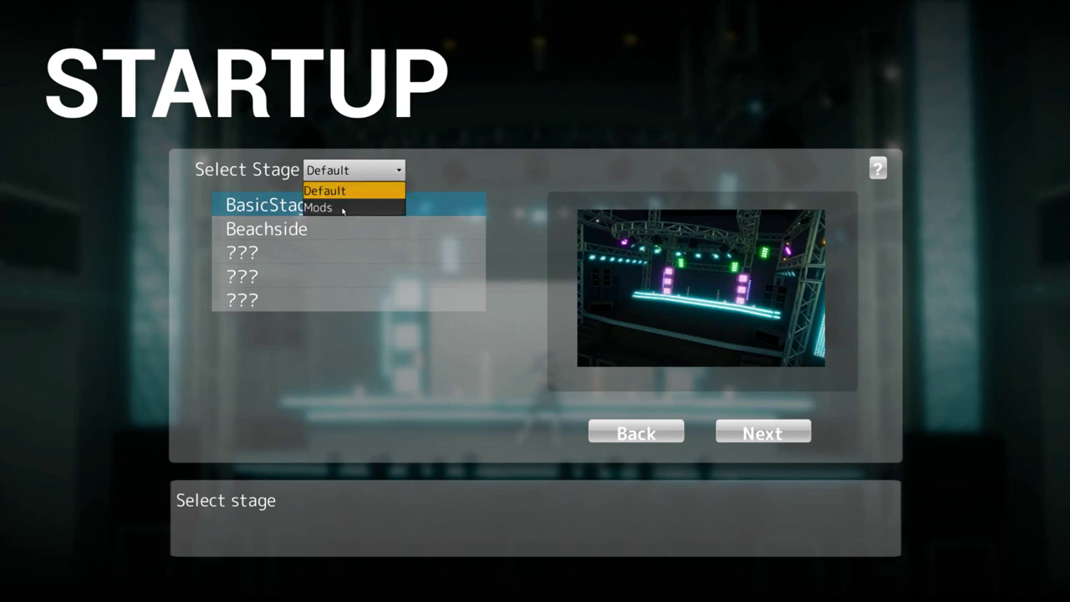
click(343, 208)
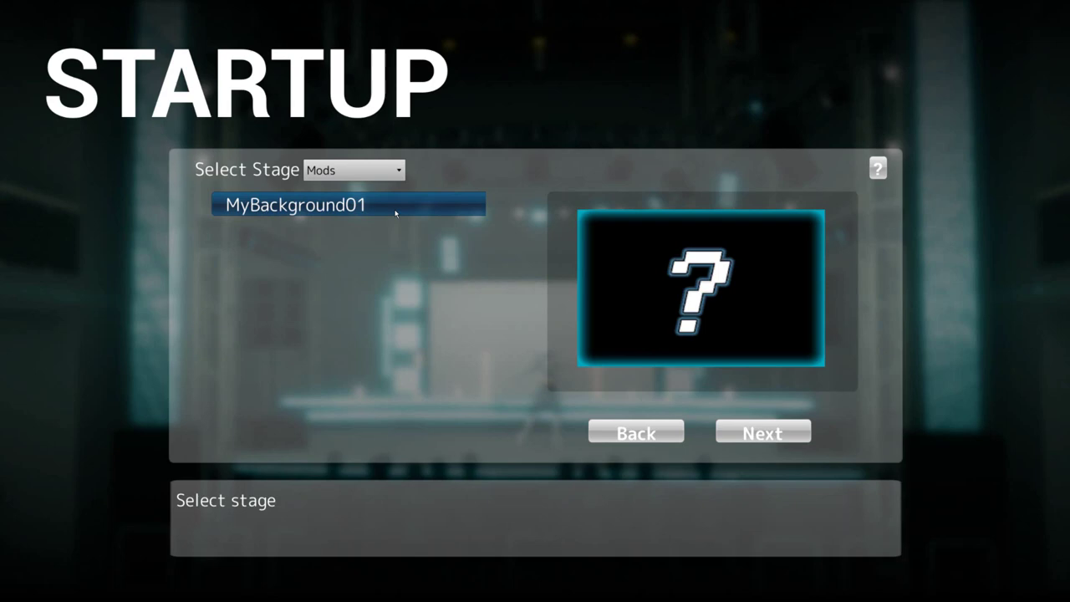
click(334, 171)
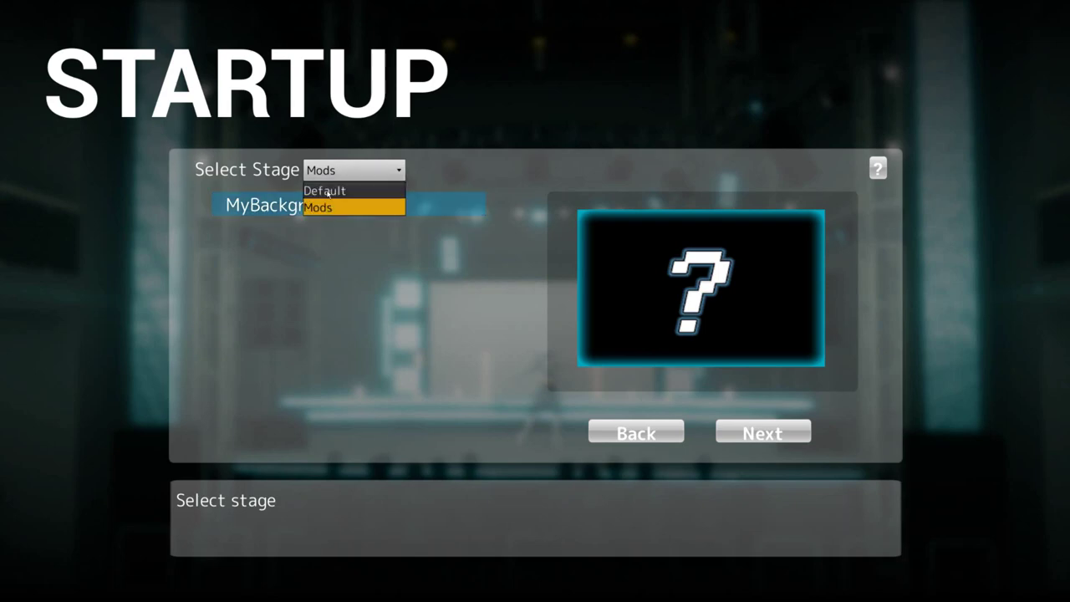
click(328, 192)
click(310, 261)
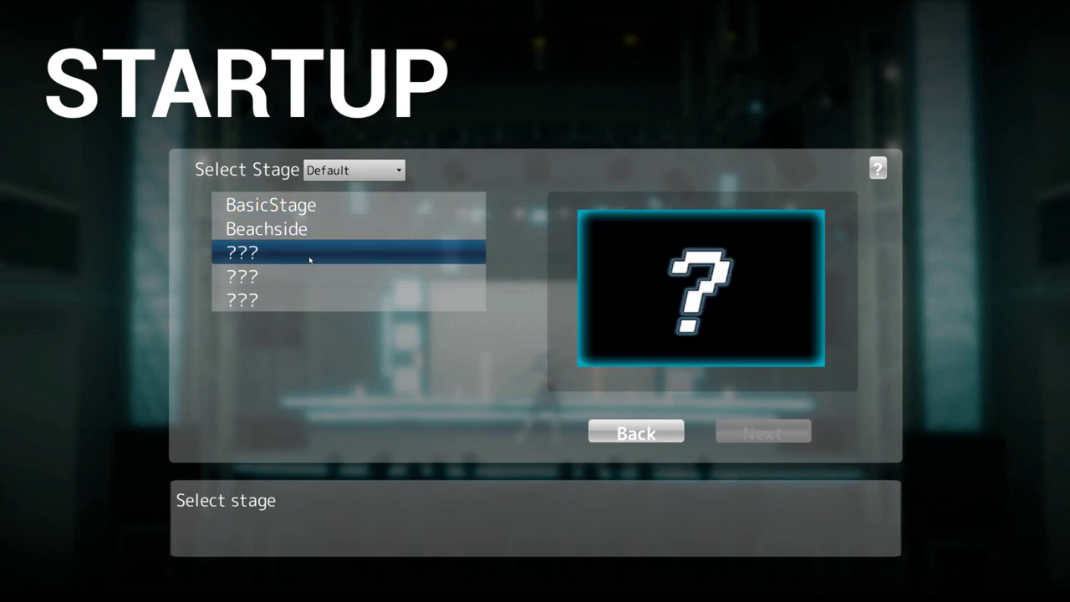
click(351, 171)
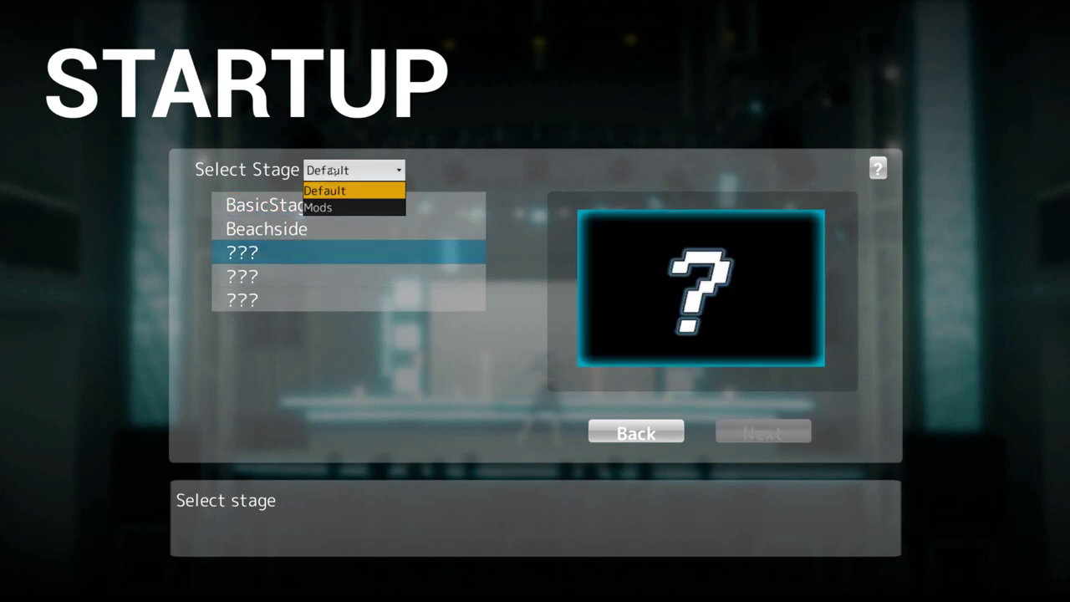
click(330, 208)
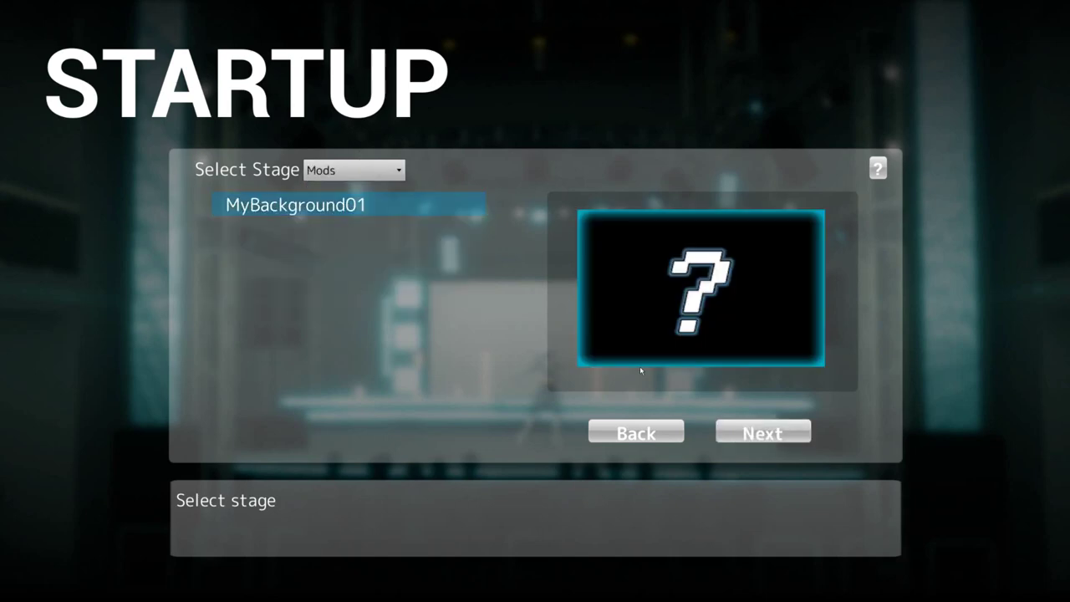
click(733, 428)
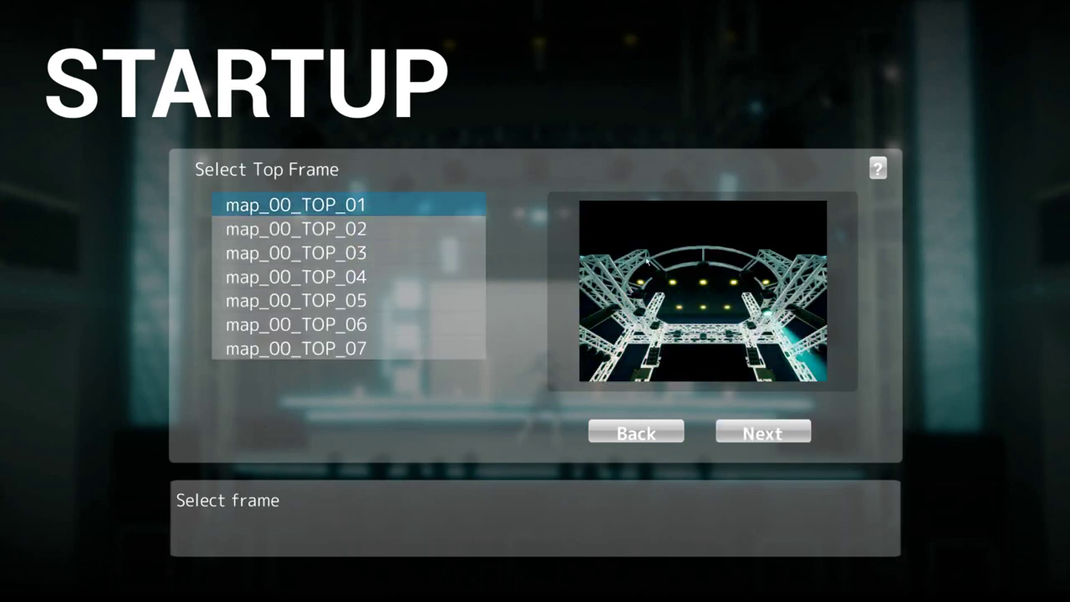
Choose the map_00_TOP_02 top frame and keep Candy Parade [Licensed] as the song.
click(335, 228)
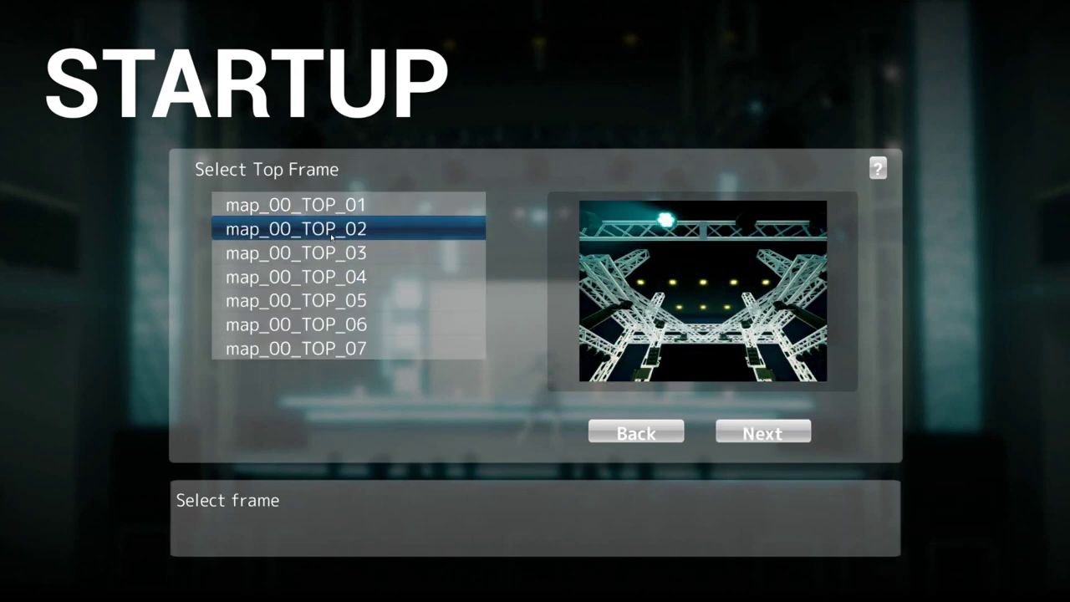
click(757, 432)
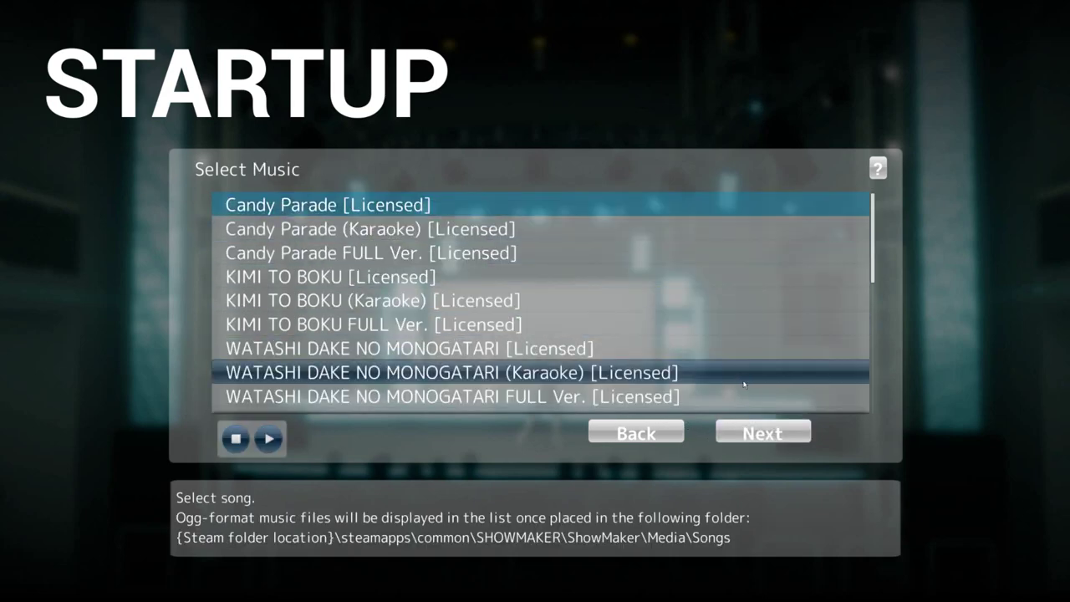
click(775, 433)
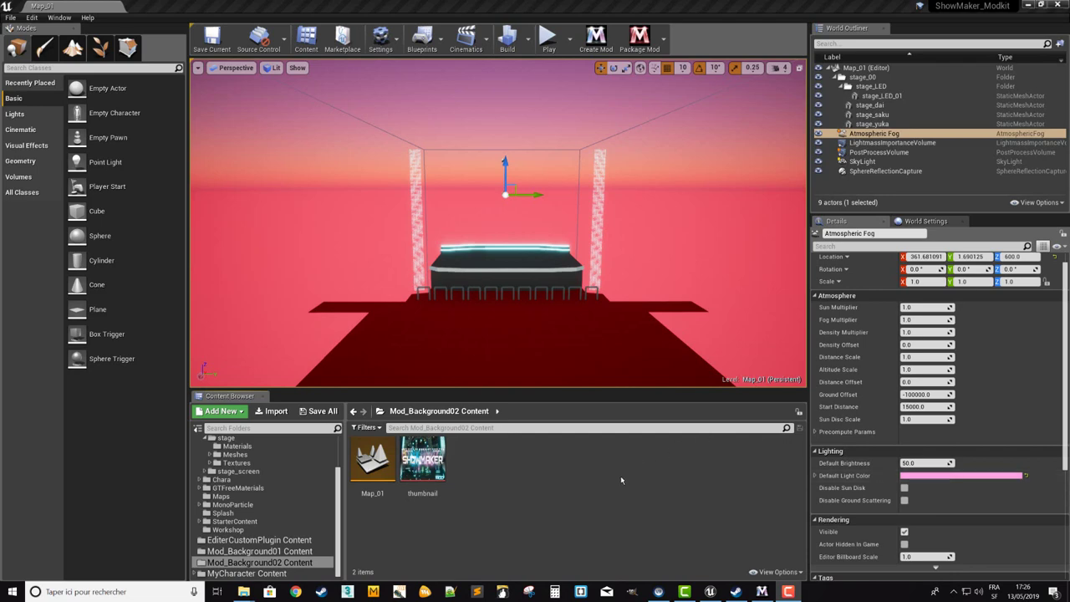
Return to SHOWMAKER's Edit Mode and start playback of the show on the modded stage.
click(772, 595)
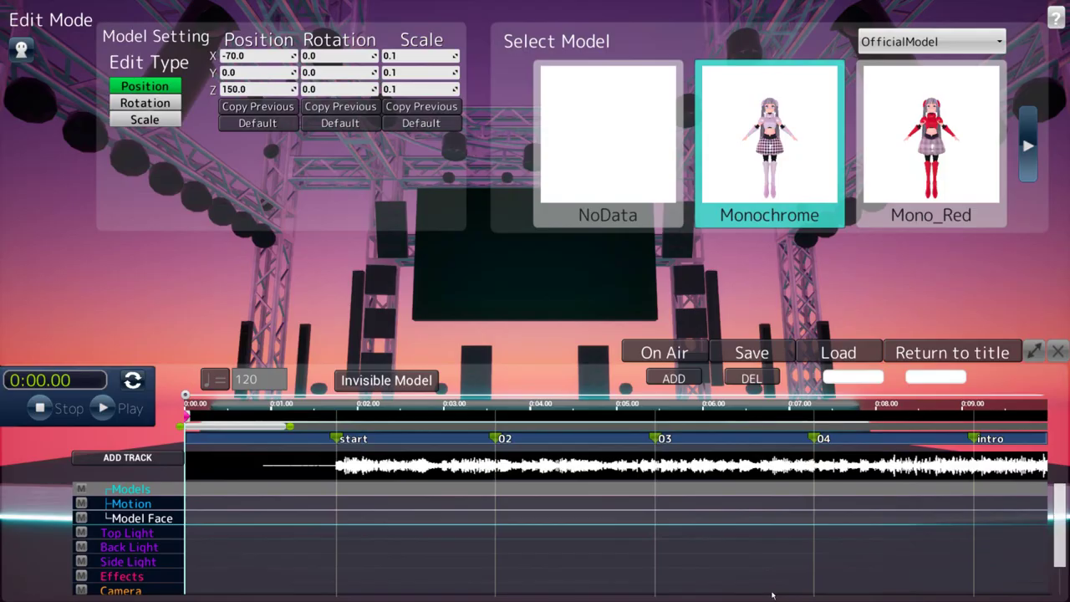
key(space)
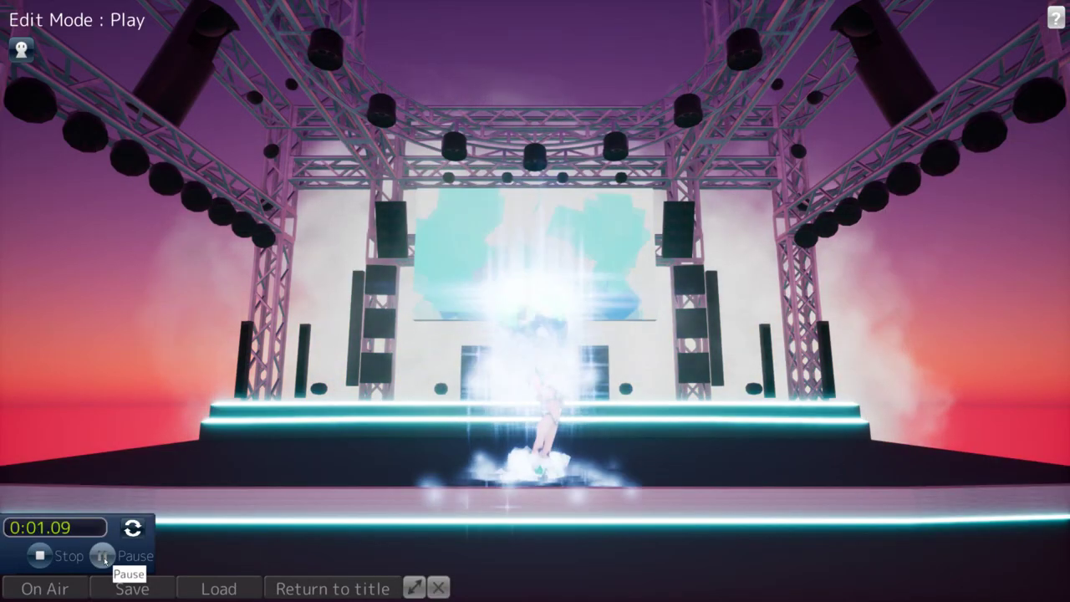